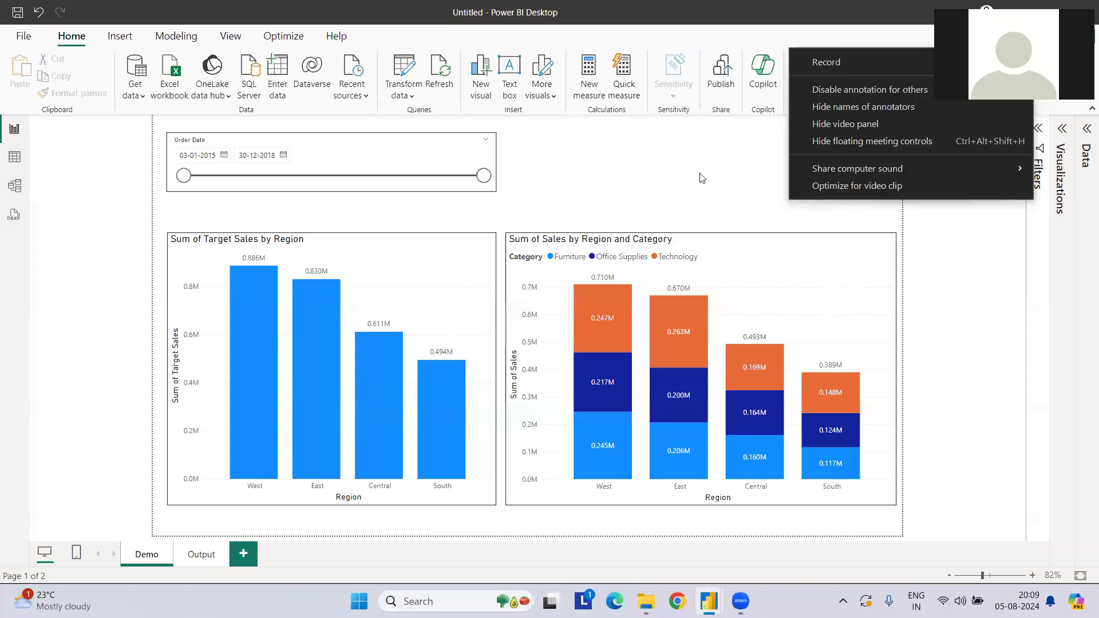
Select the Target Sales by Region and stacked Category Sales charts on Demo, and expand the Visualizations pane.
left_click(701, 177)
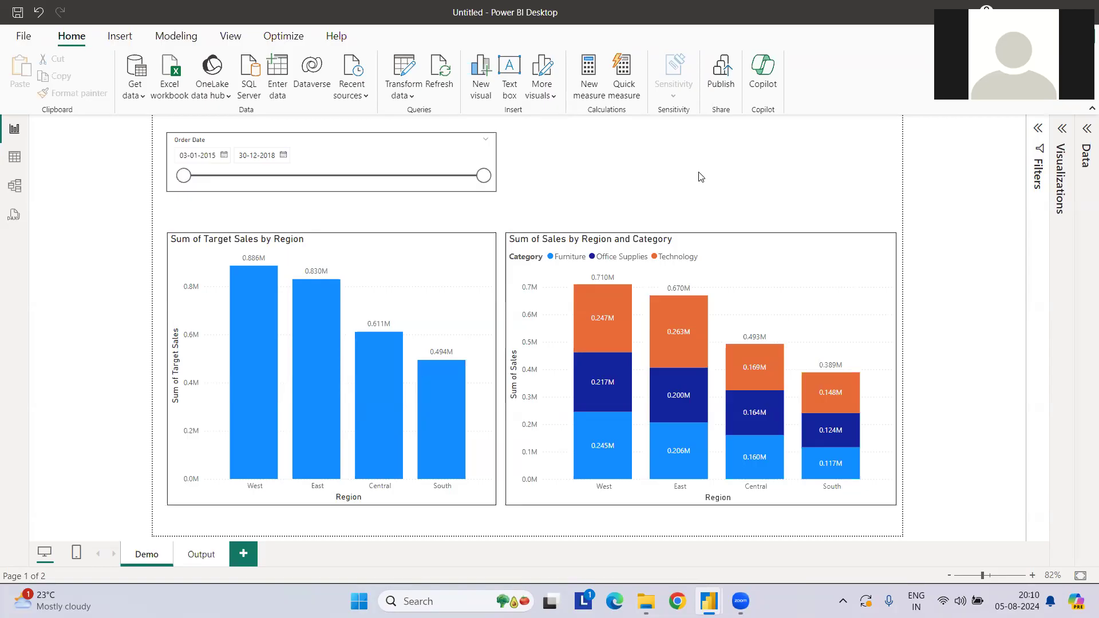
left_click(462, 253)
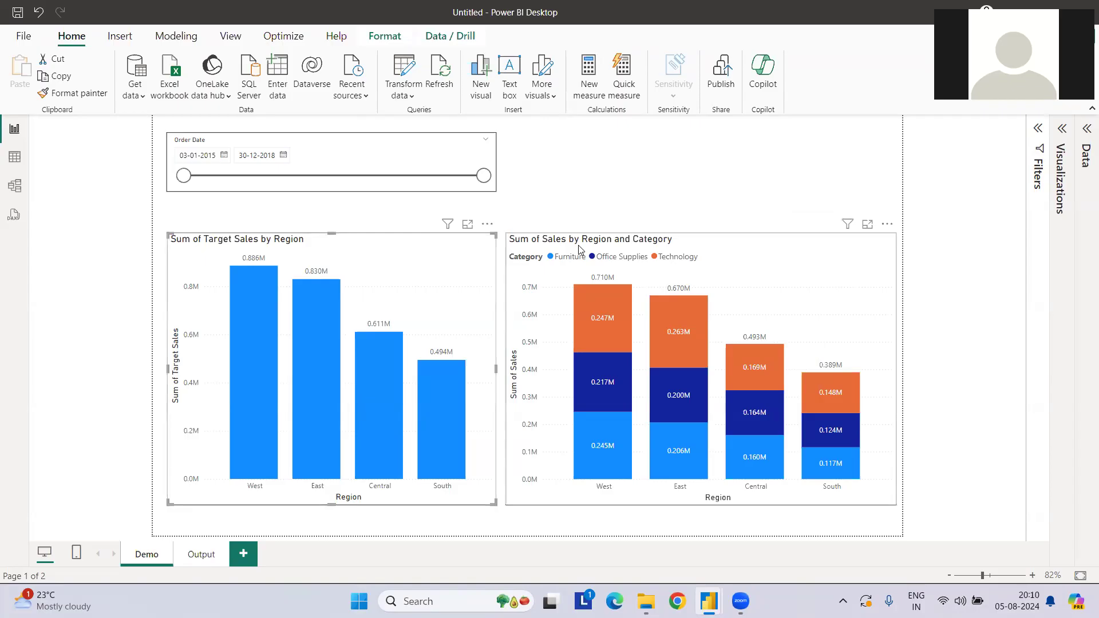
left_click(743, 252)
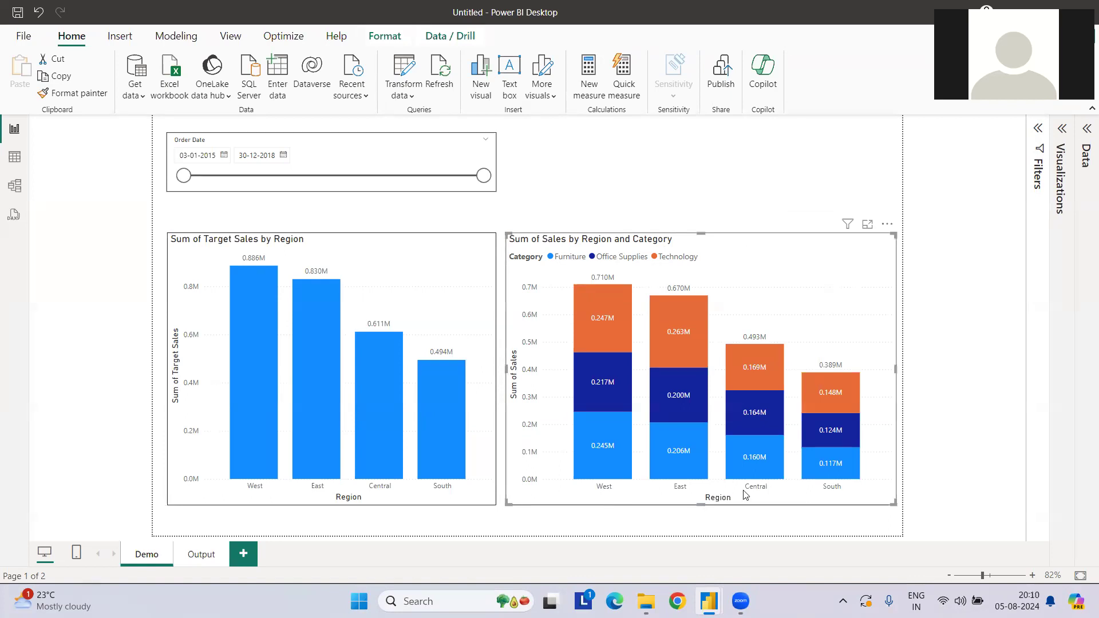
left_click(469, 499)
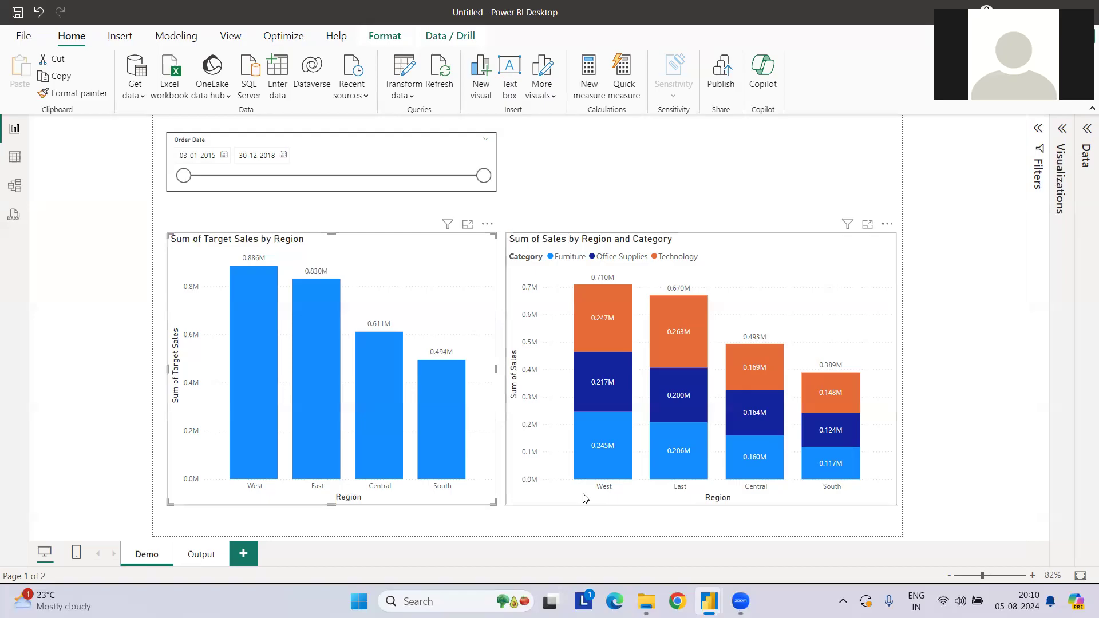
left_click(584, 494)
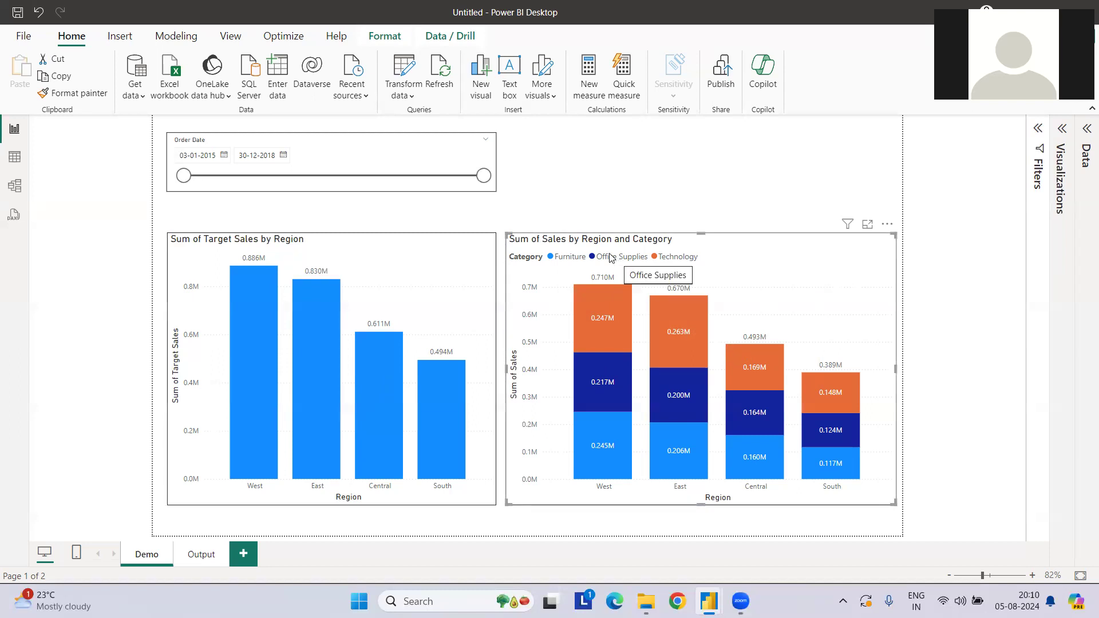
left_click(1060, 129)
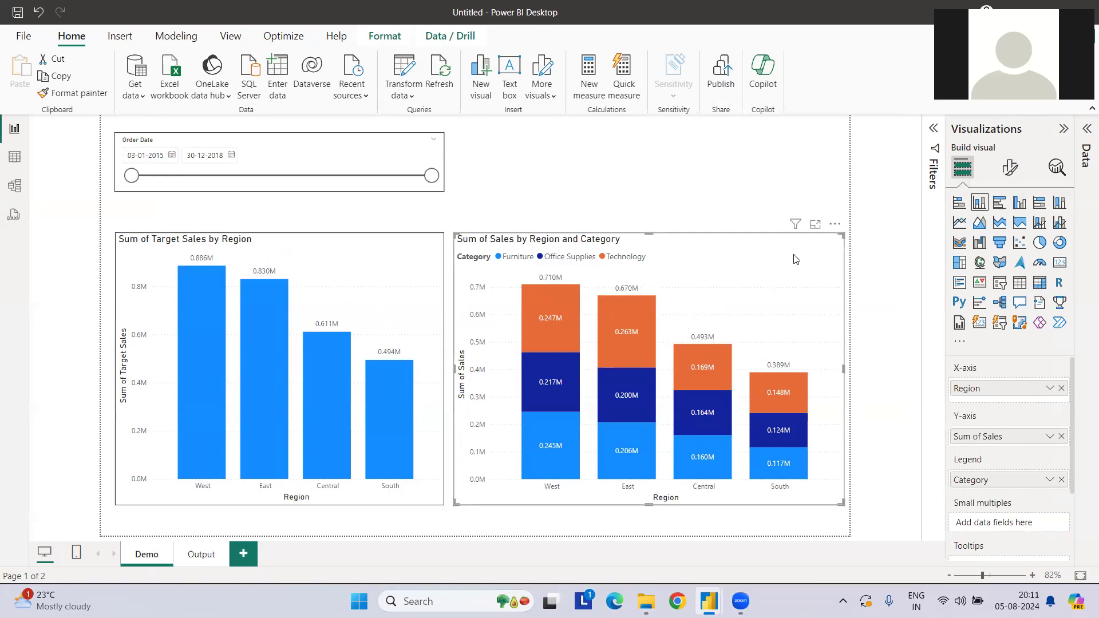
Move between the Demo and Output pages, then select the combined Forecast-and-Sales chart to see its axis fields.
left_click(394, 259)
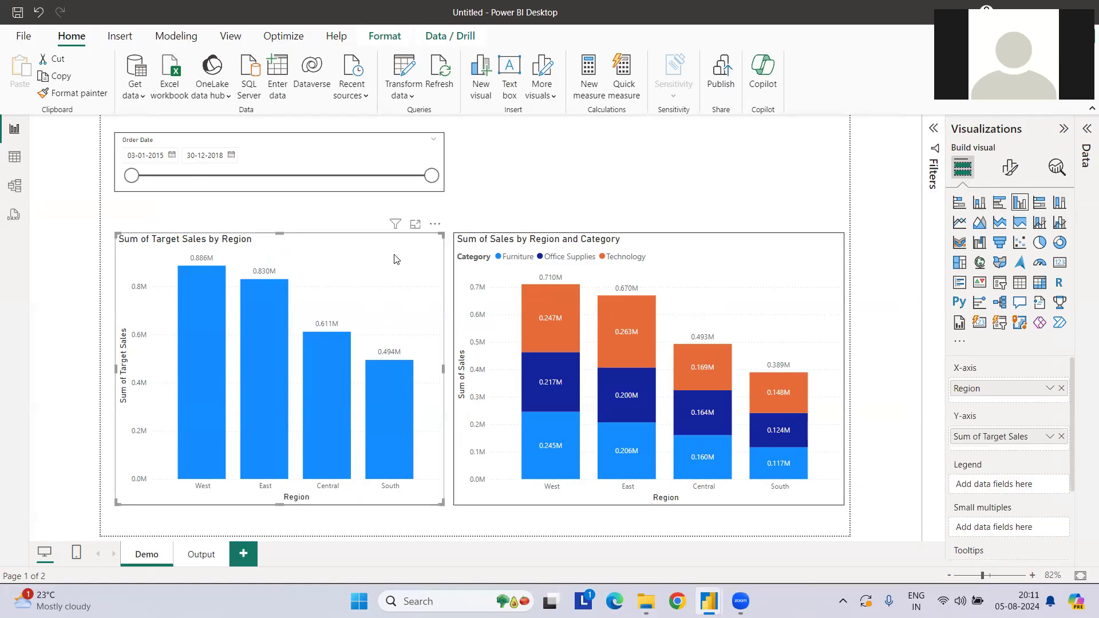
left_click(196, 555)
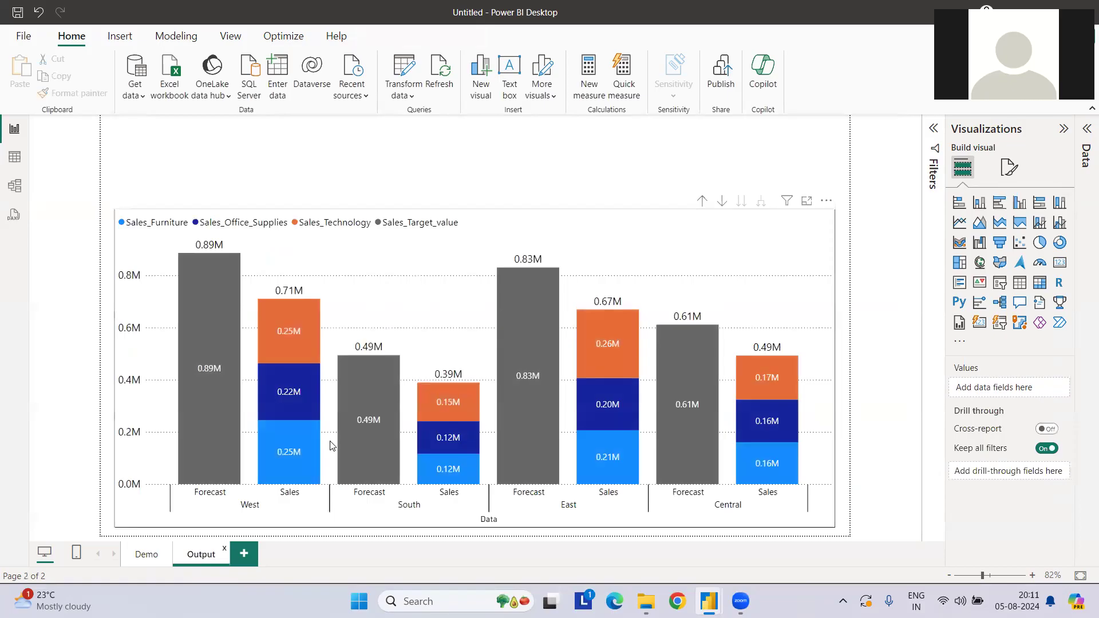
left_click(145, 555)
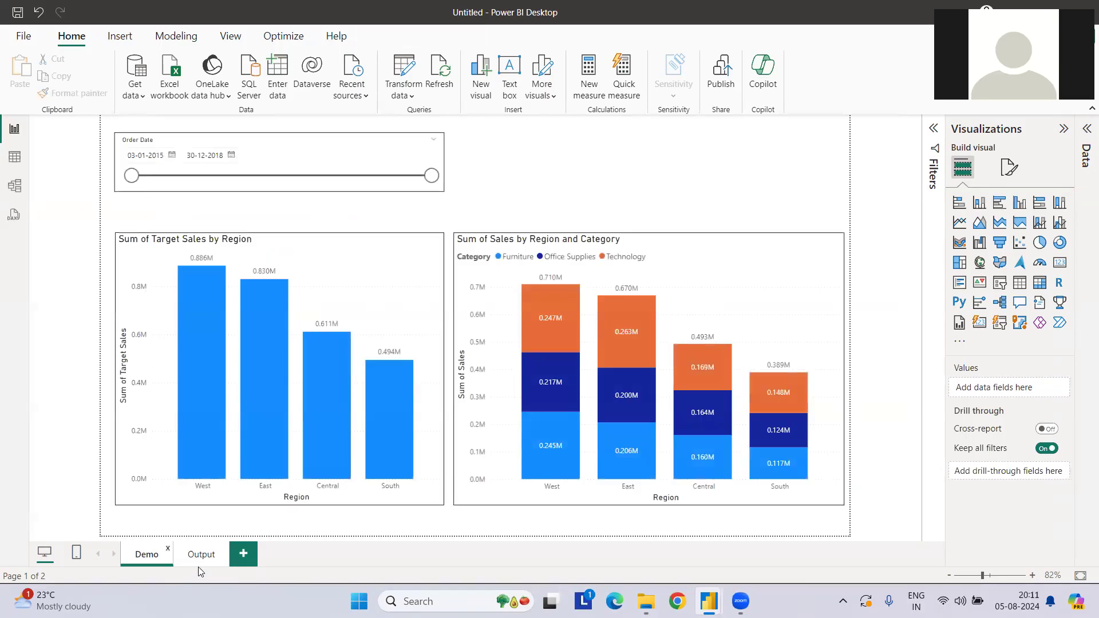
left_click(202, 556)
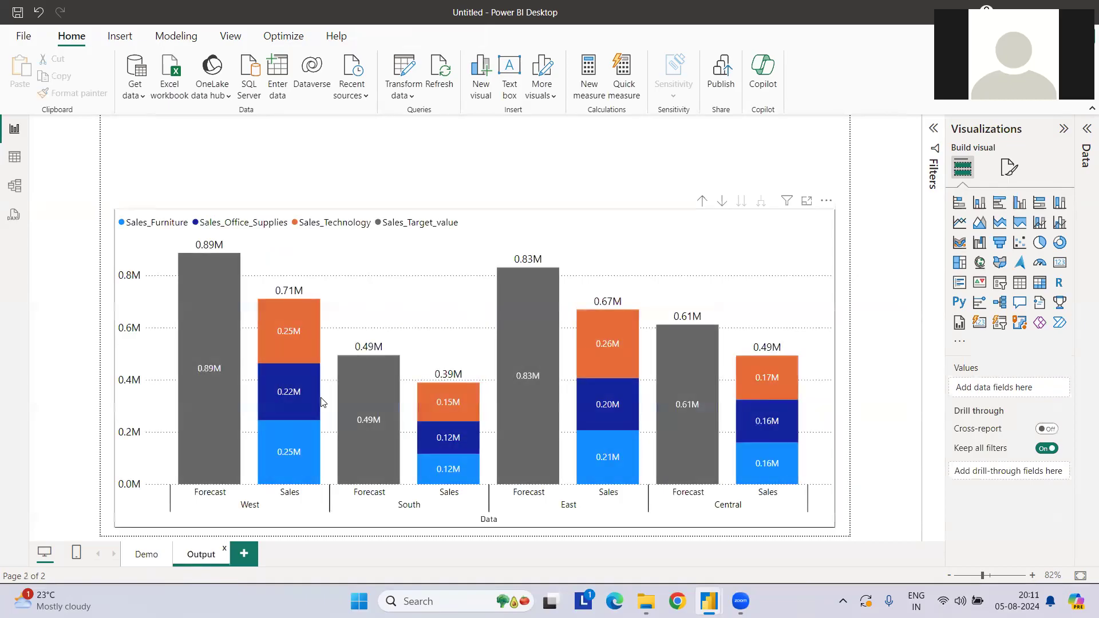
mouse_move(349, 359)
left_click(504, 228)
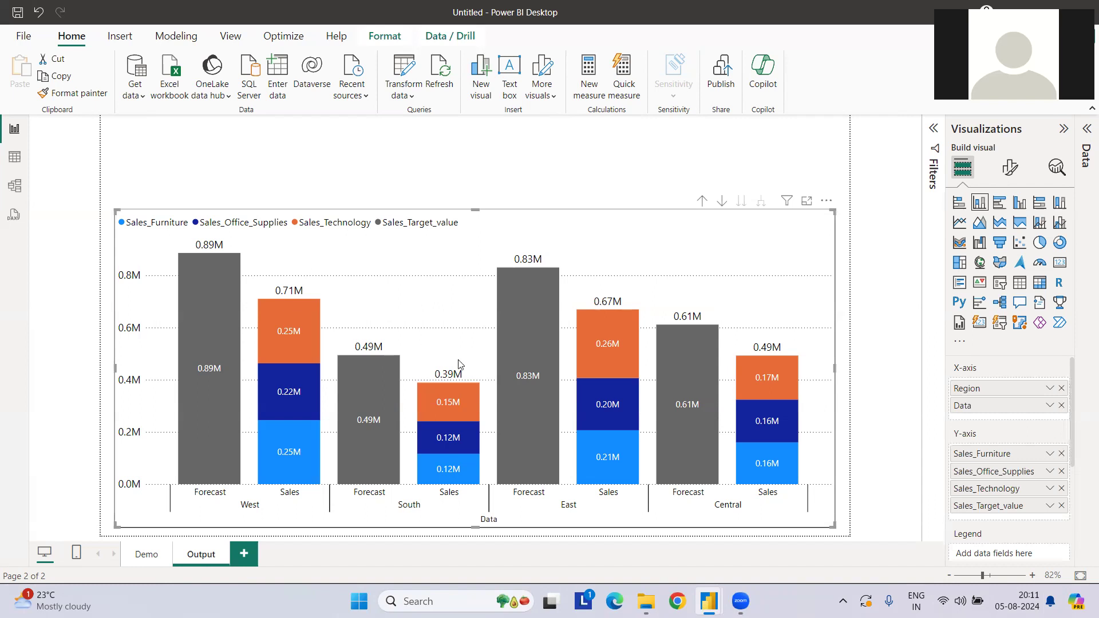
mouse_move(201, 269)
left_click(15, 160)
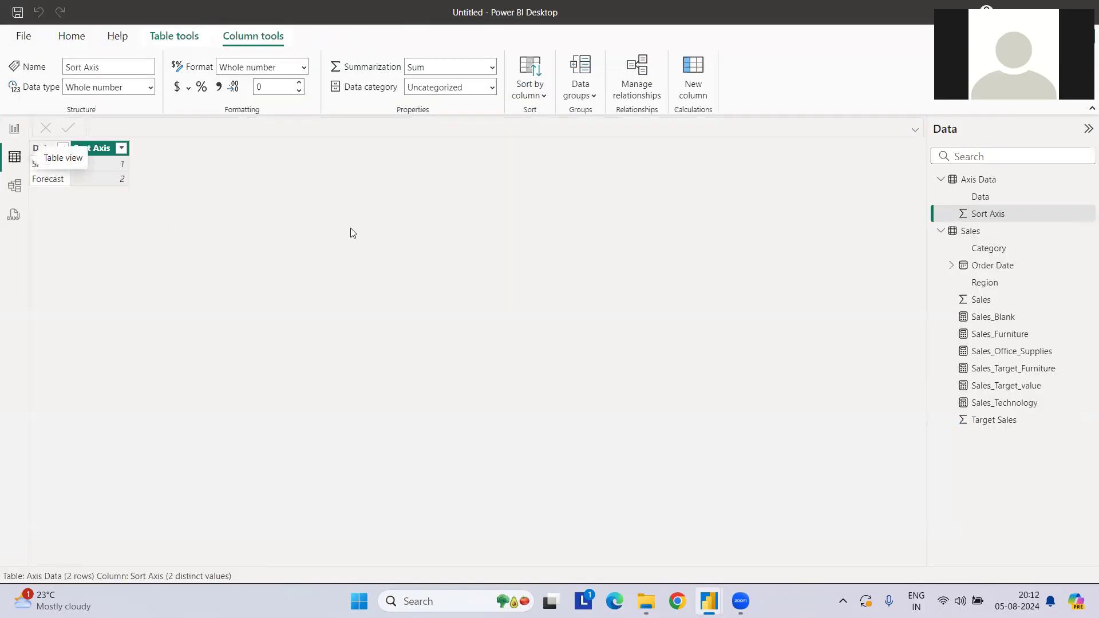
left_click(969, 233)
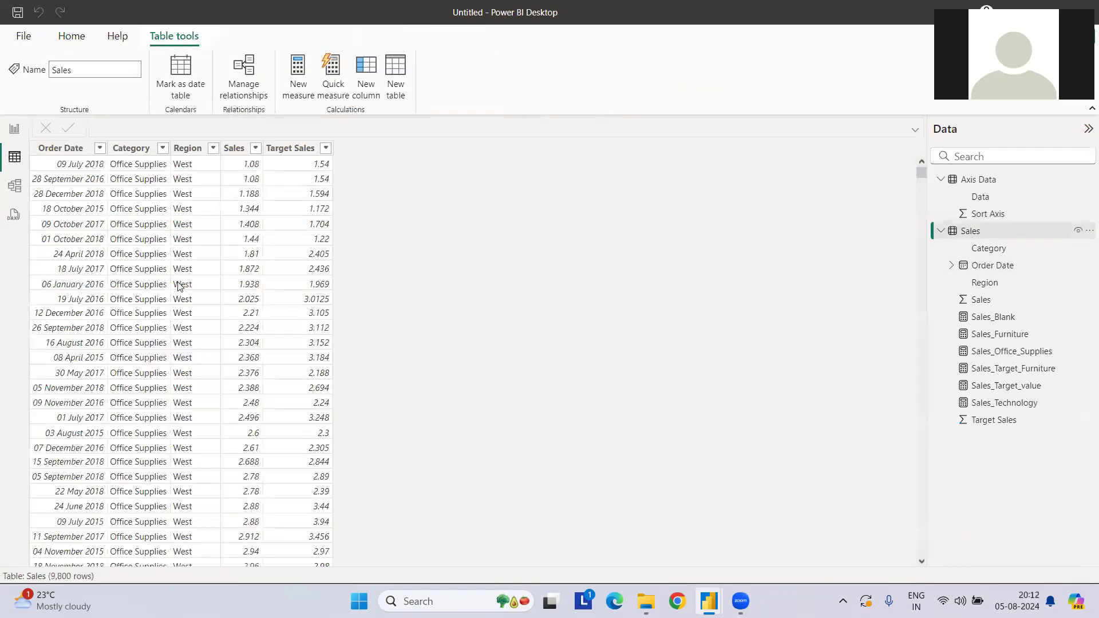
left_click(69, 152)
left_click(130, 152)
left_click(186, 151)
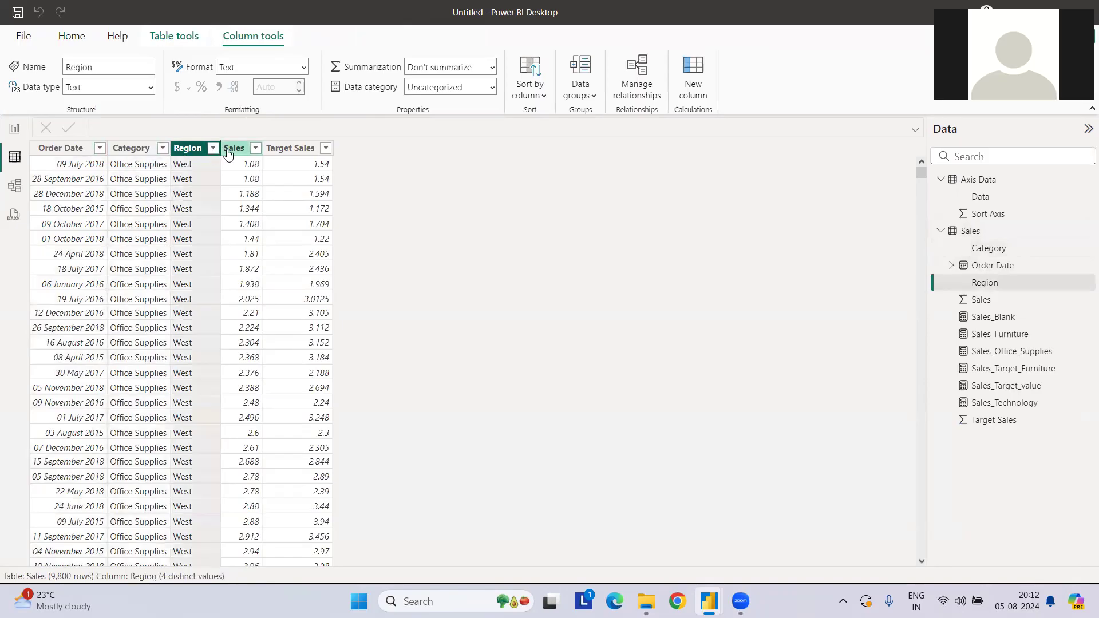
left_click(227, 152)
left_click(280, 151)
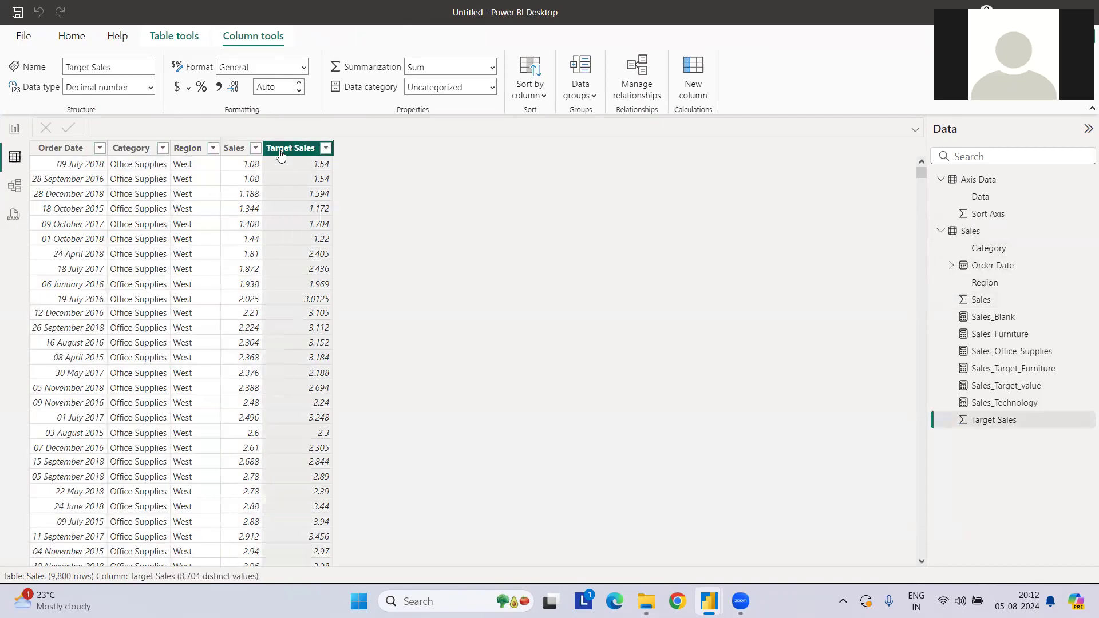
left_click(14, 128)
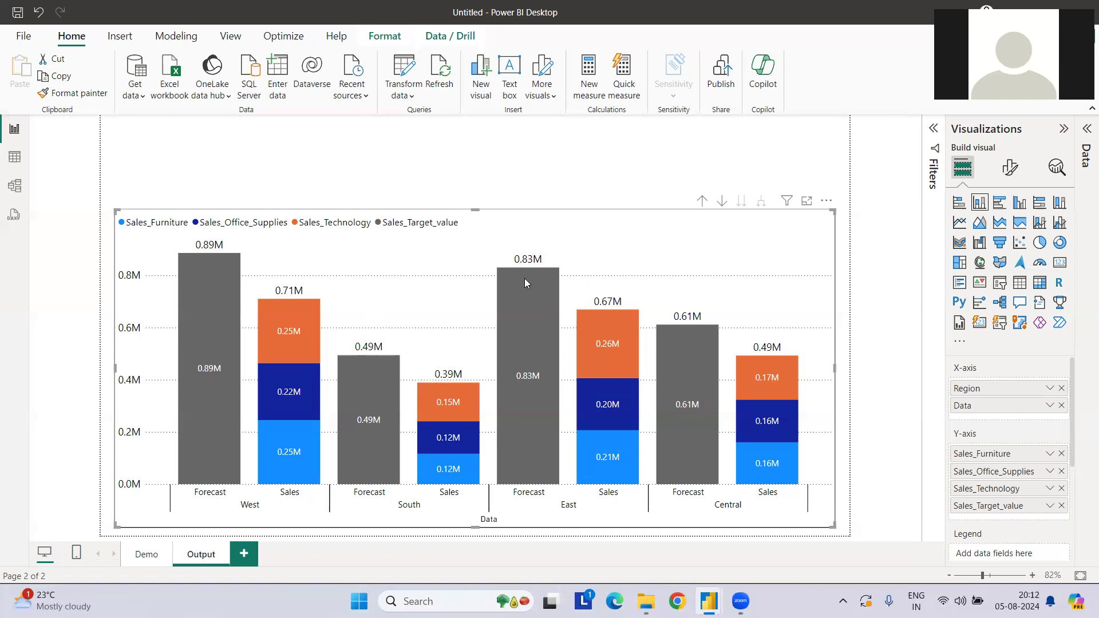
Import the Sales sheet of Book2.xlsx into the blank report as an Excel workbook source.
mouse_move(708, 601)
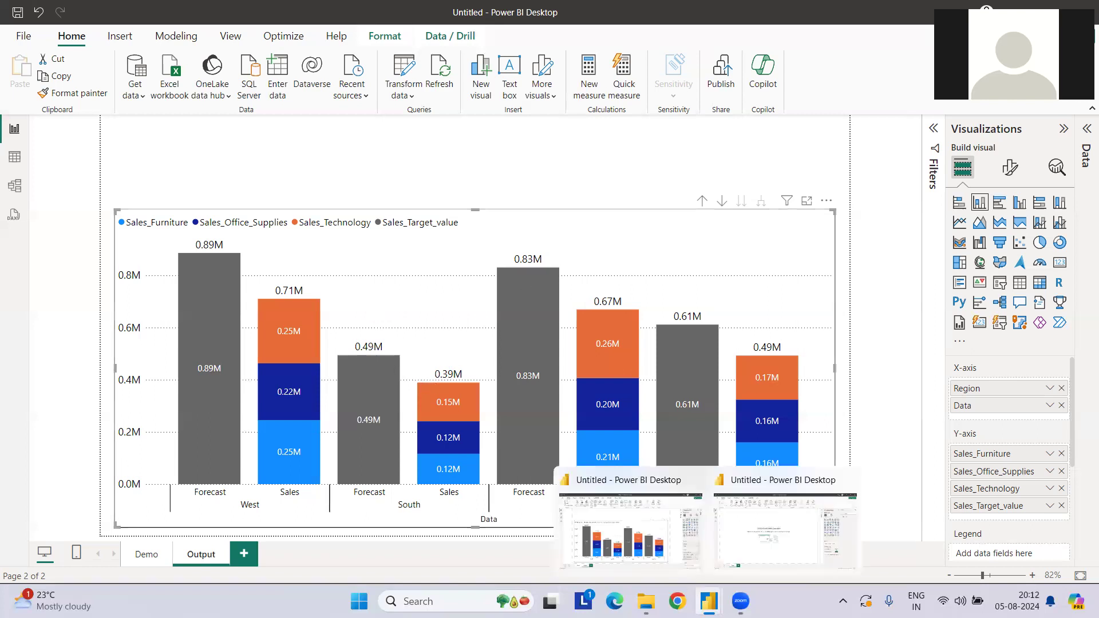
left_click(746, 541)
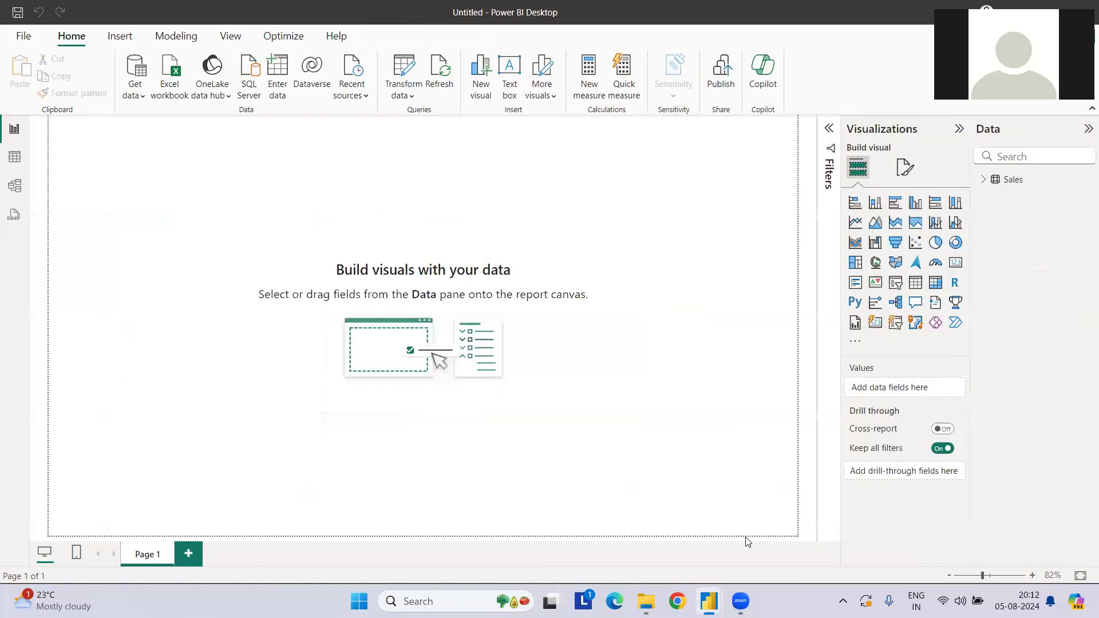
left_click(136, 92)
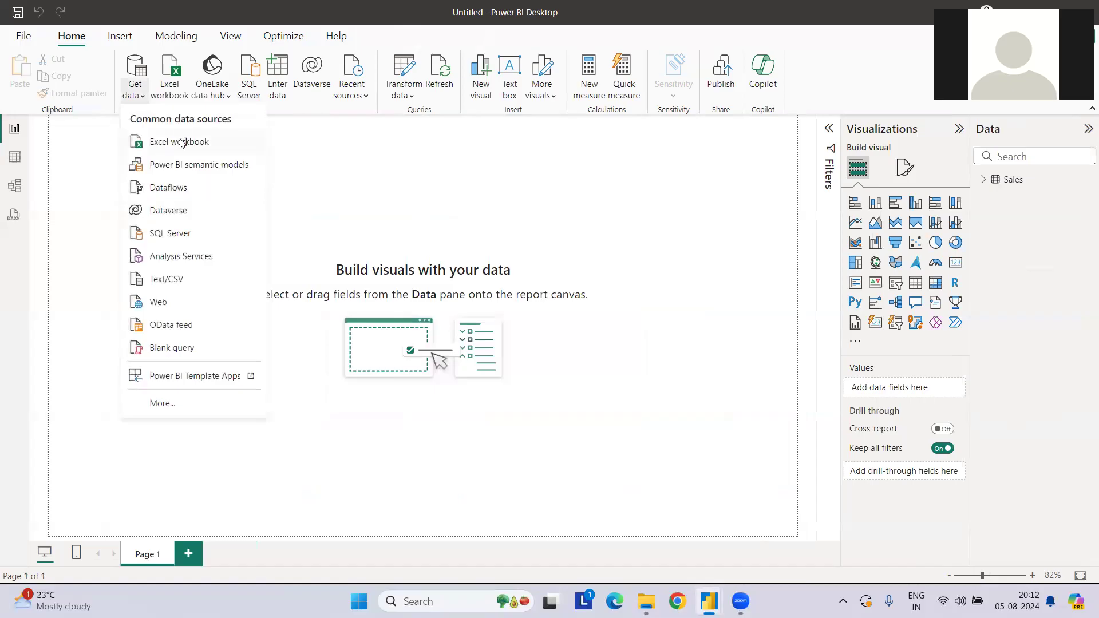
left_click(449, 214)
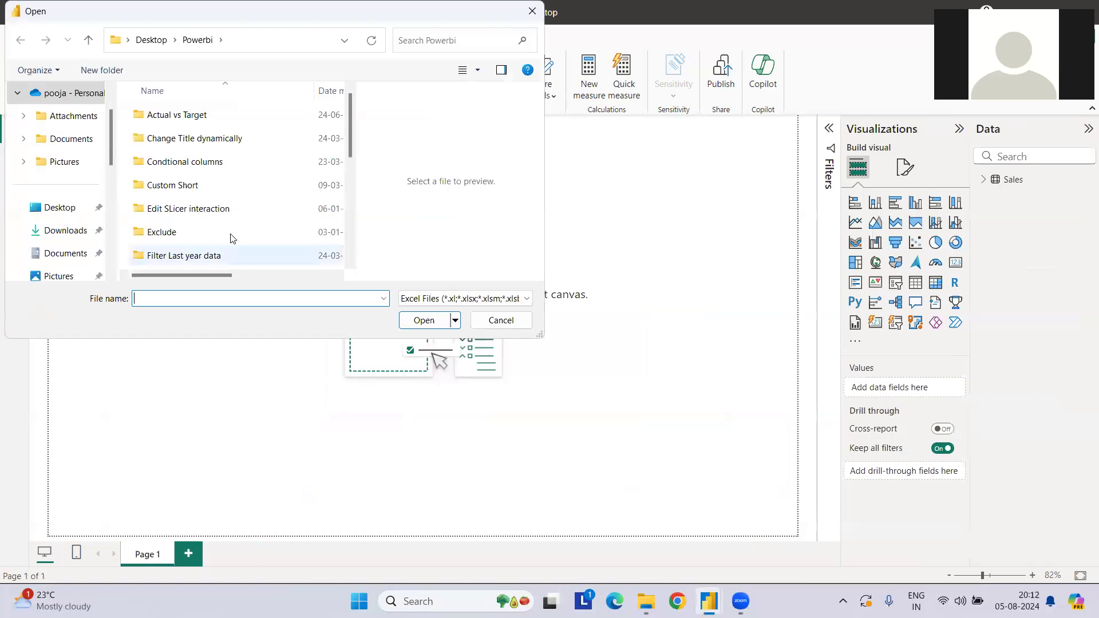
scroll(218, 224, "down", 5)
left_click(169, 232)
left_click(424, 320)
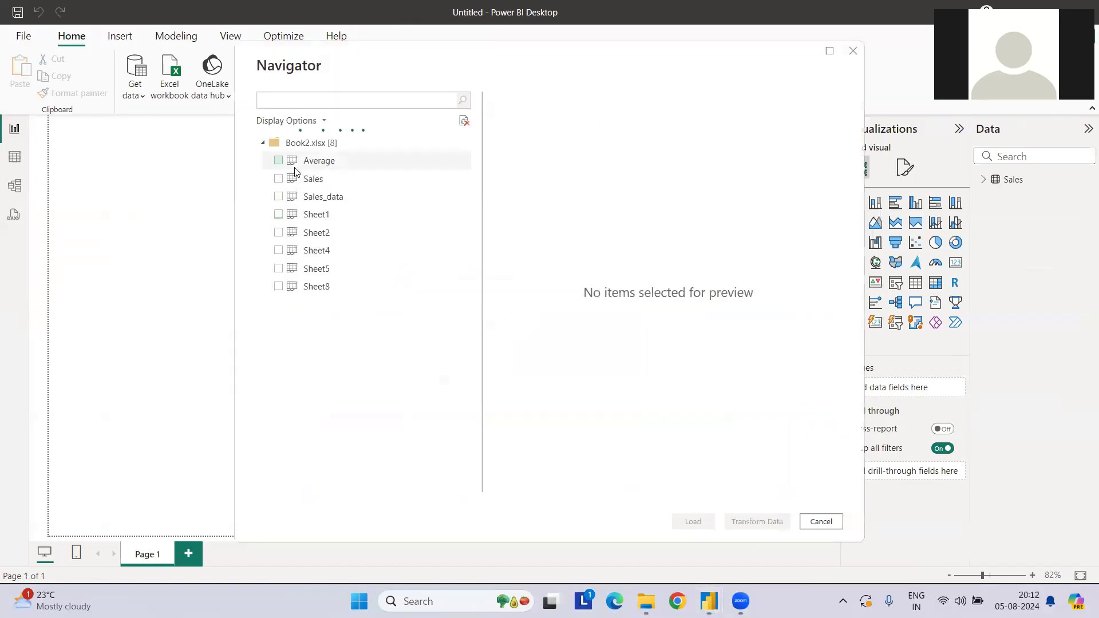
left_click(278, 179)
left_click(693, 521)
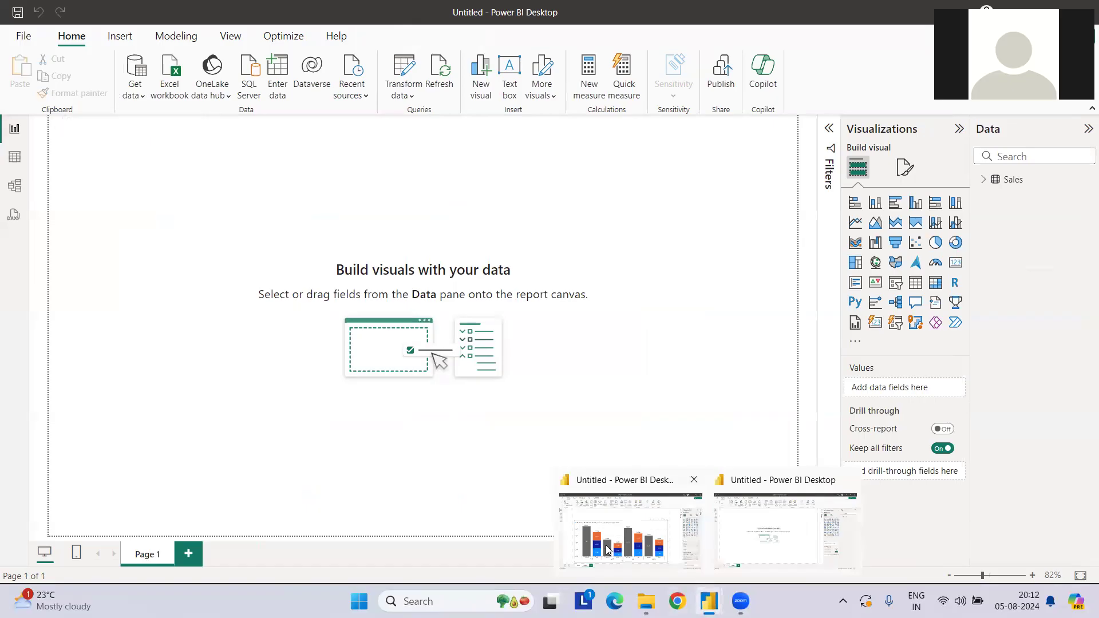
left_click(629, 532)
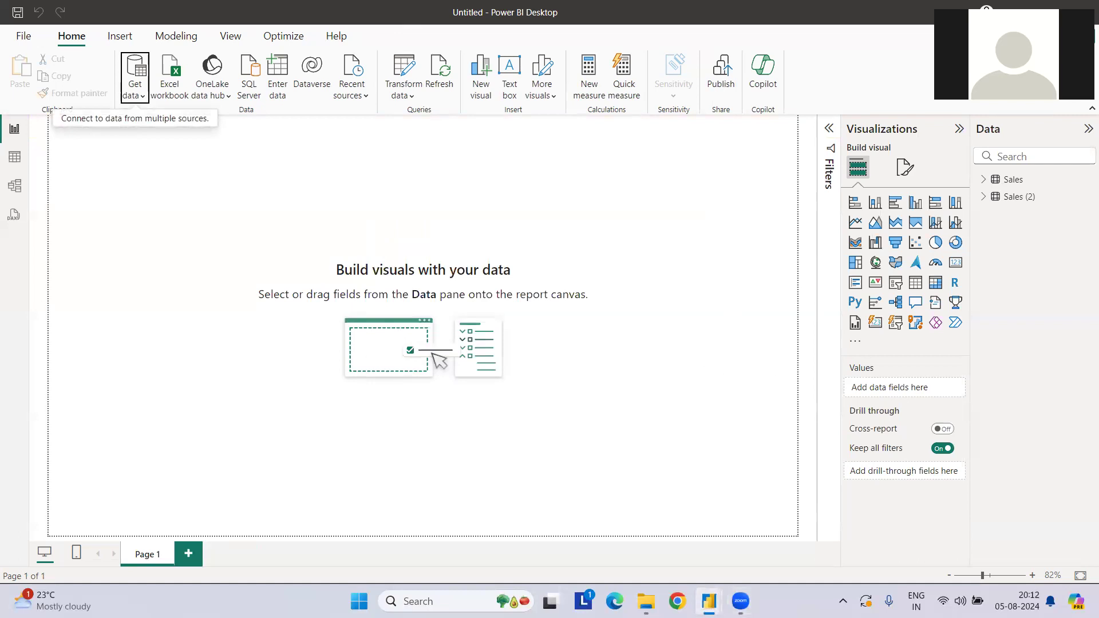
Drag the Forecast and Sales chart up to the alignment guide on the original report's Output page.
mouse_move(709, 601)
left_click(573, 525)
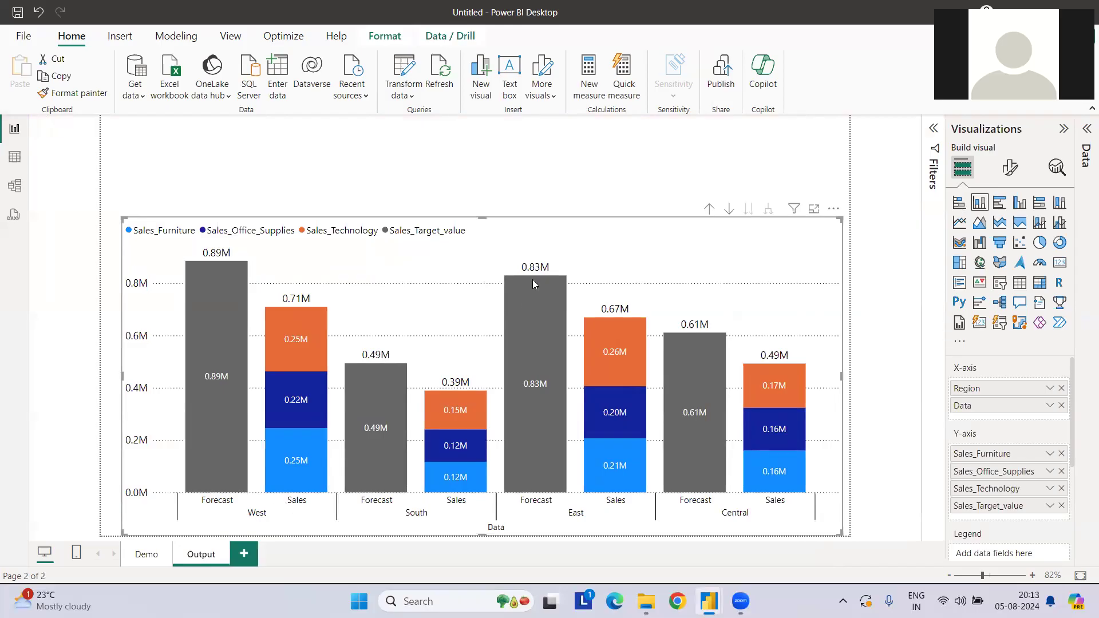
left_click_drag(542, 235, 530, 194)
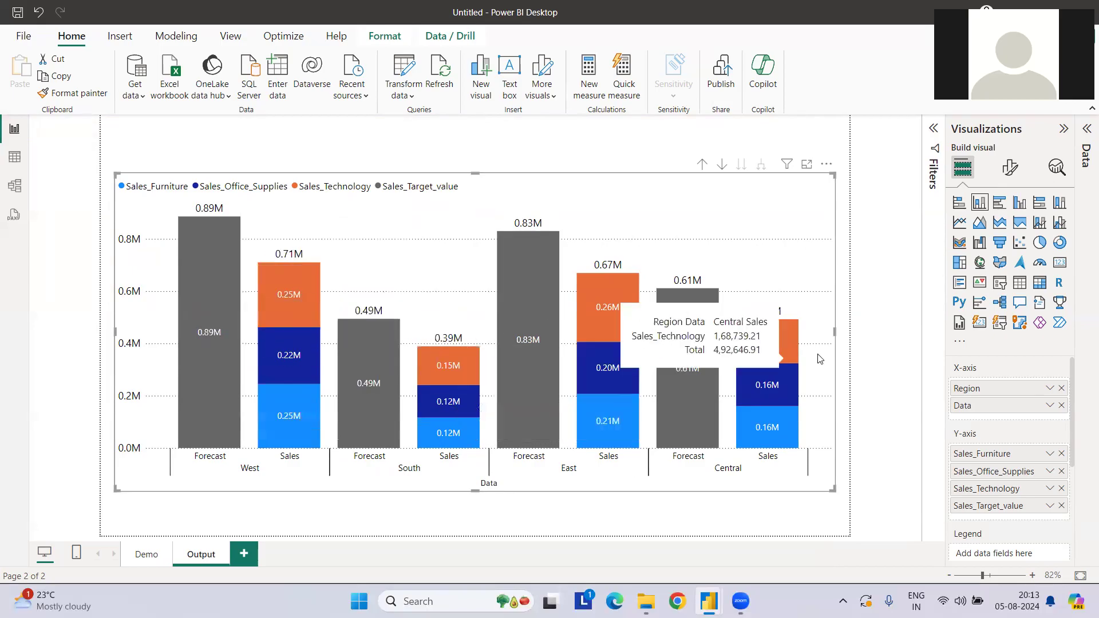
Delete the duplicate Sales (2) table from the blank report's model and confirm.
left_click(787, 535)
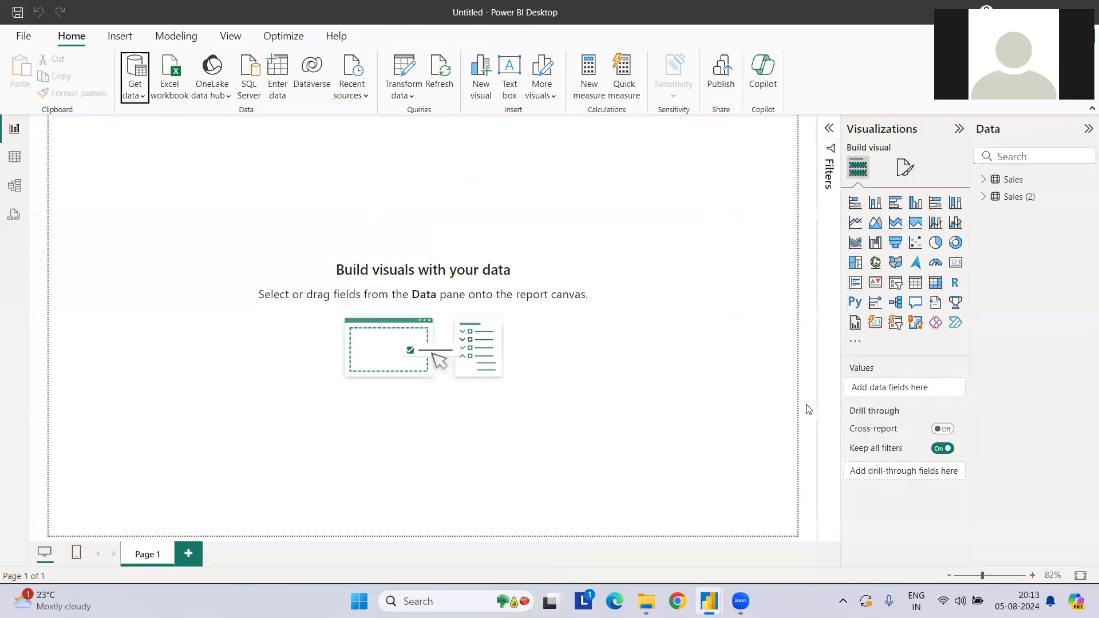
left_click(1023, 197)
right_click(1086, 198)
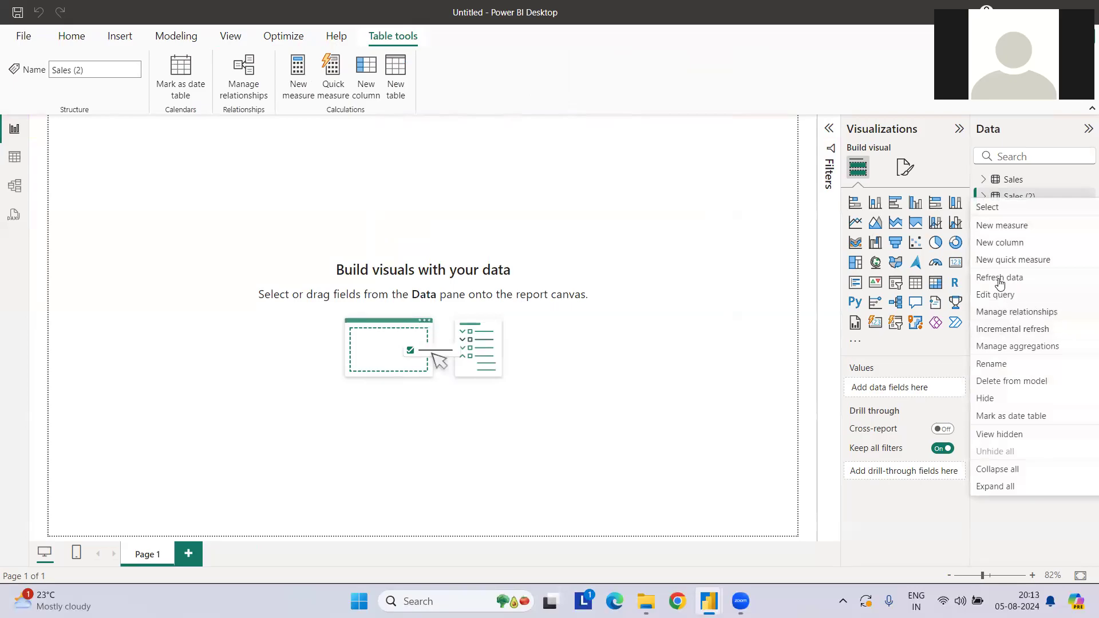
left_click(1008, 381)
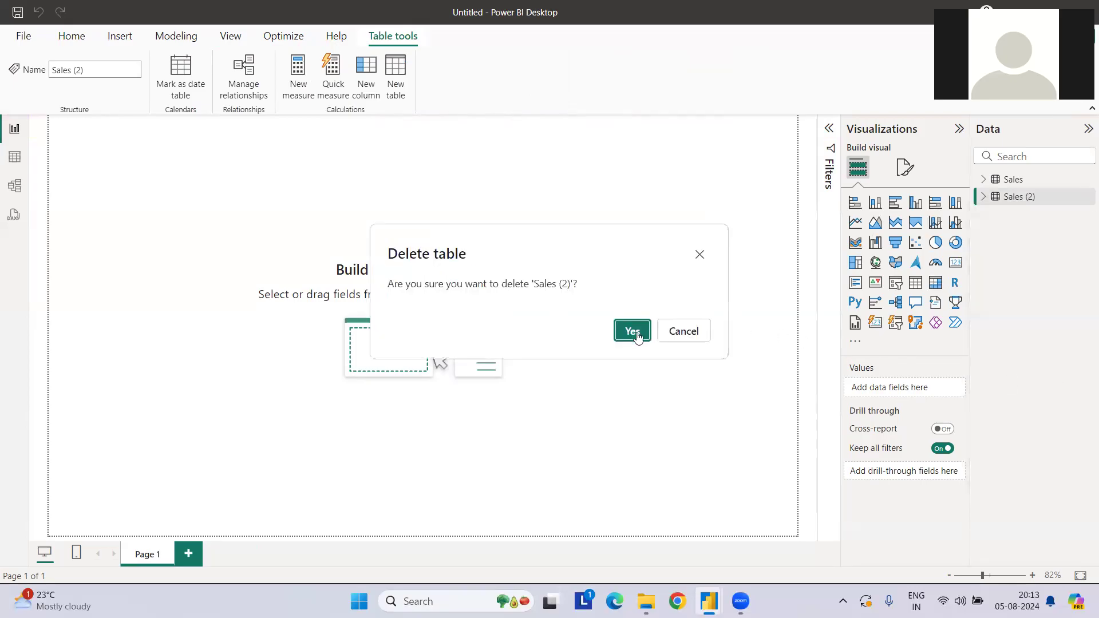
left_click(634, 332)
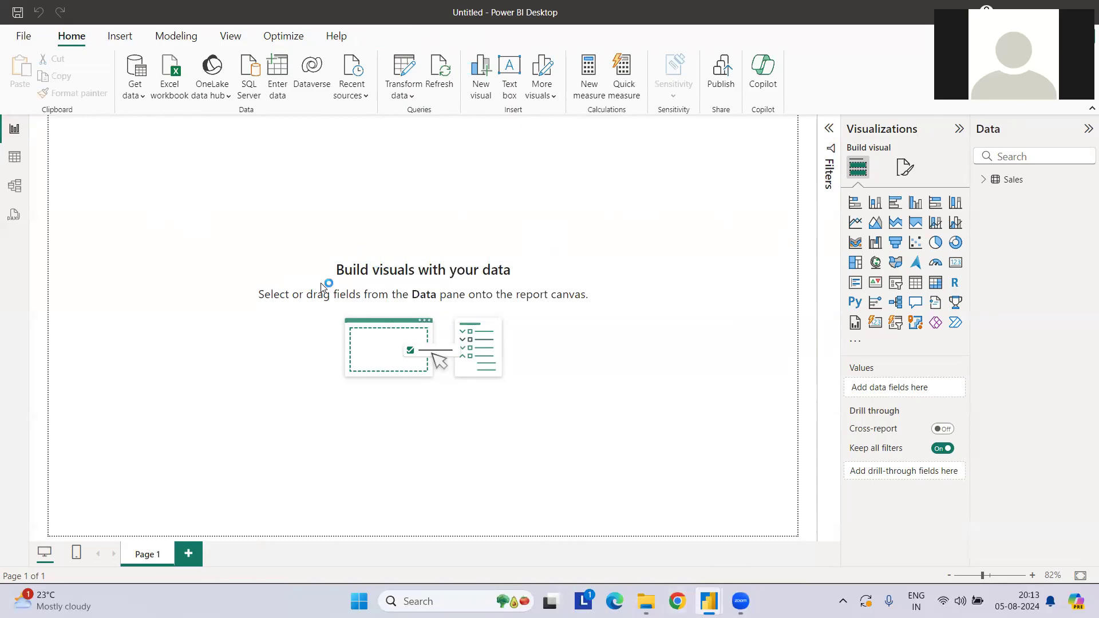
In a new hand-entered table, create a Data column with Sales and Forecast rows.
left_click(279, 83)
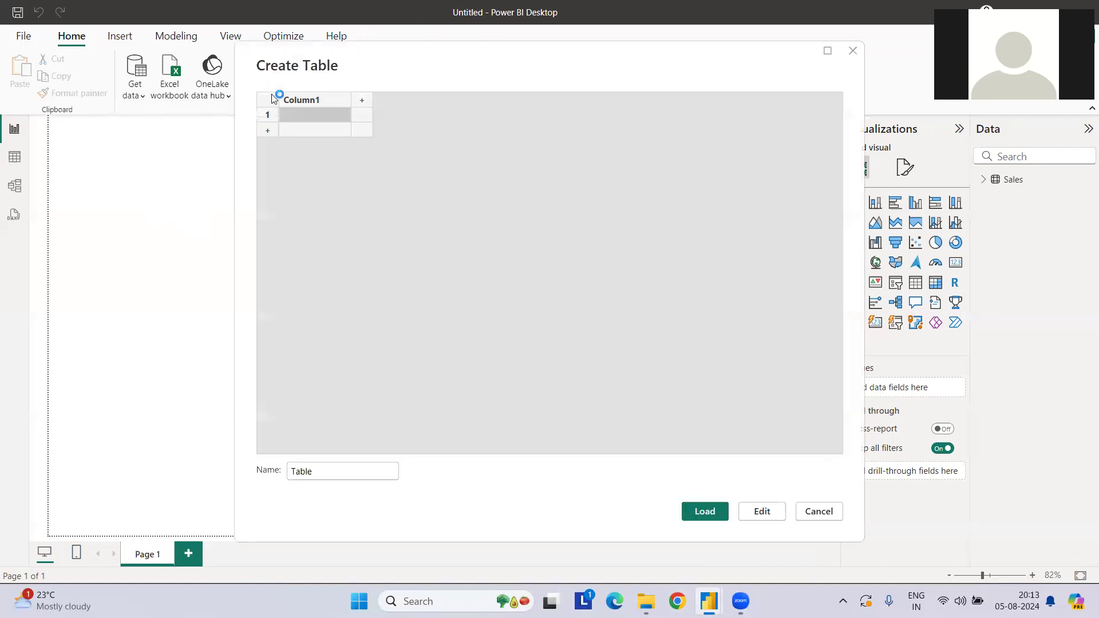
left_click(306, 101)
type("Data")
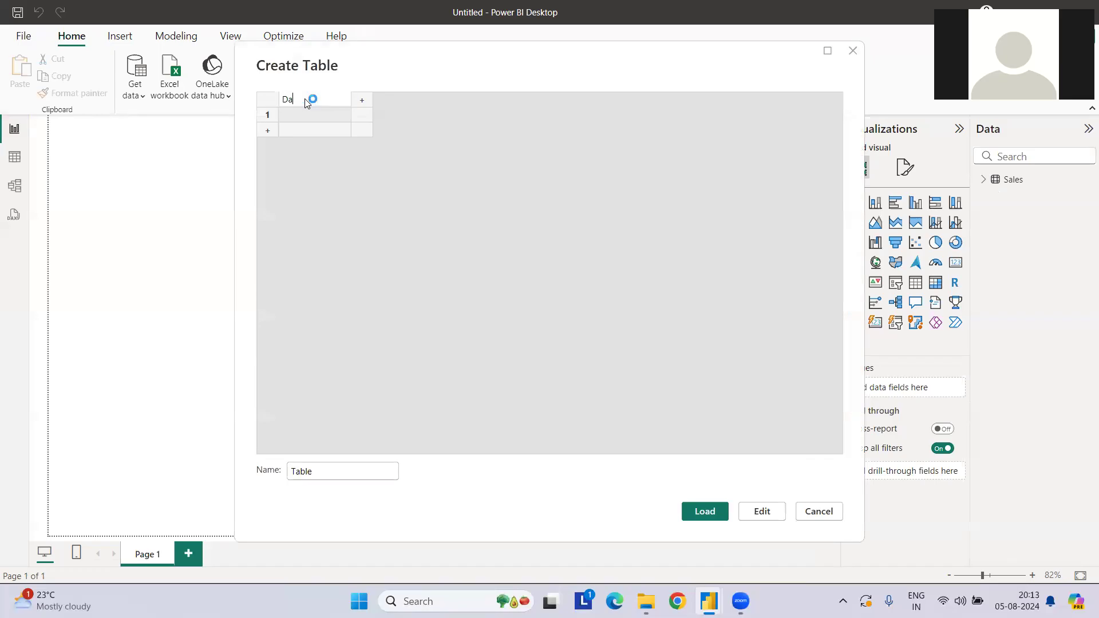
left_click(313, 118)
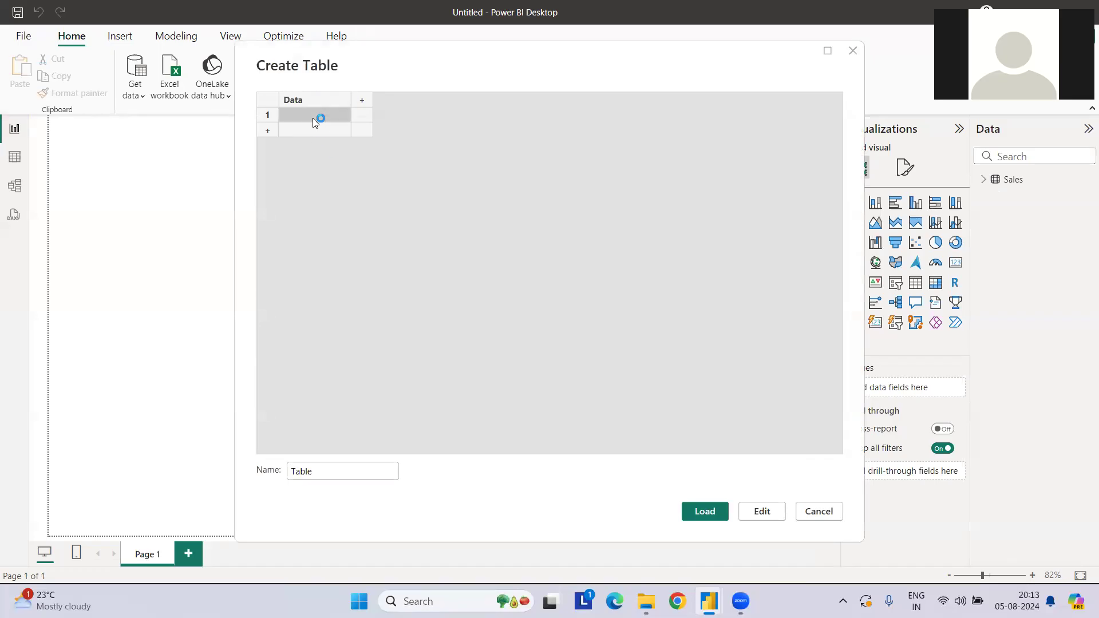
type("Dales")
left_click(303, 133)
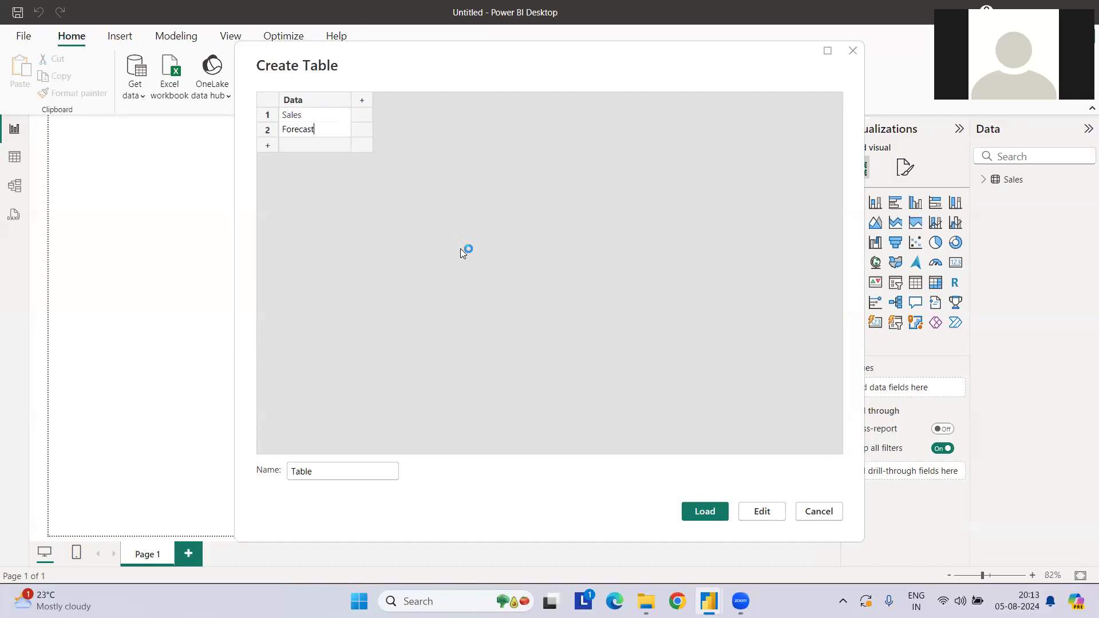
Add a Sort Order column with 1 for Sales and 2 for Forecast.
left_click(362, 100)
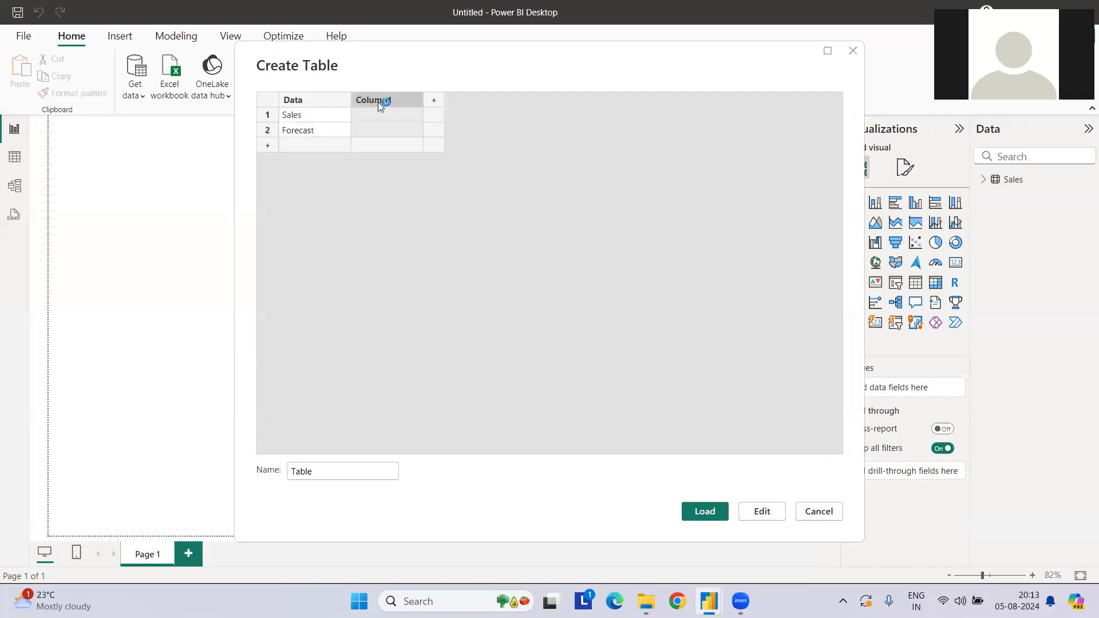
double_click(378, 102)
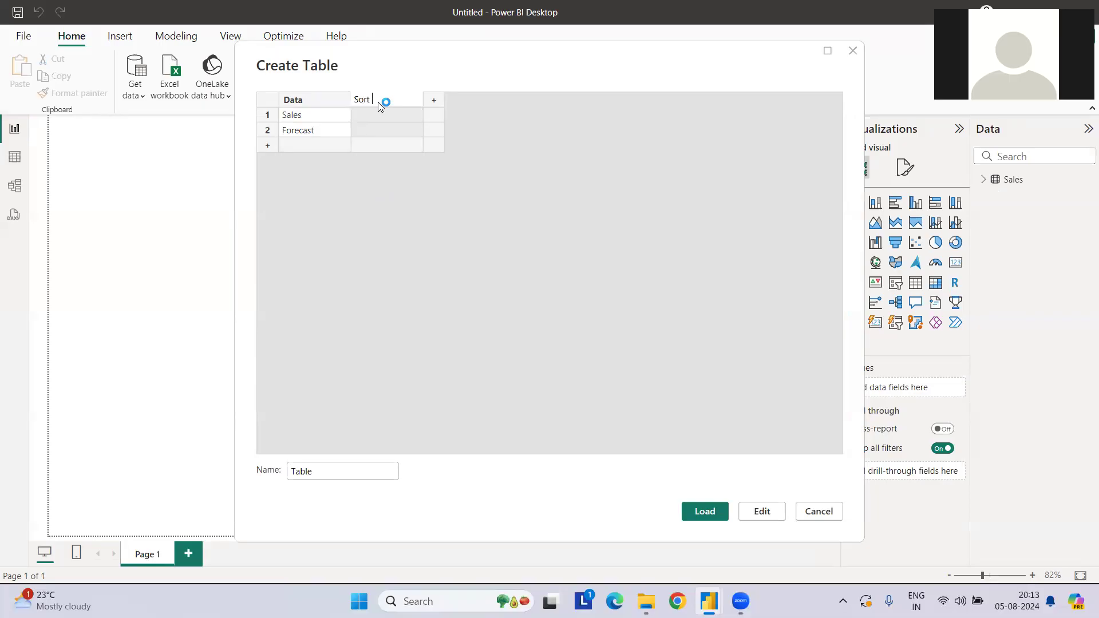
type("Sort Order")
left_click(389, 117)
type("1")
left_click(392, 131)
type("2")
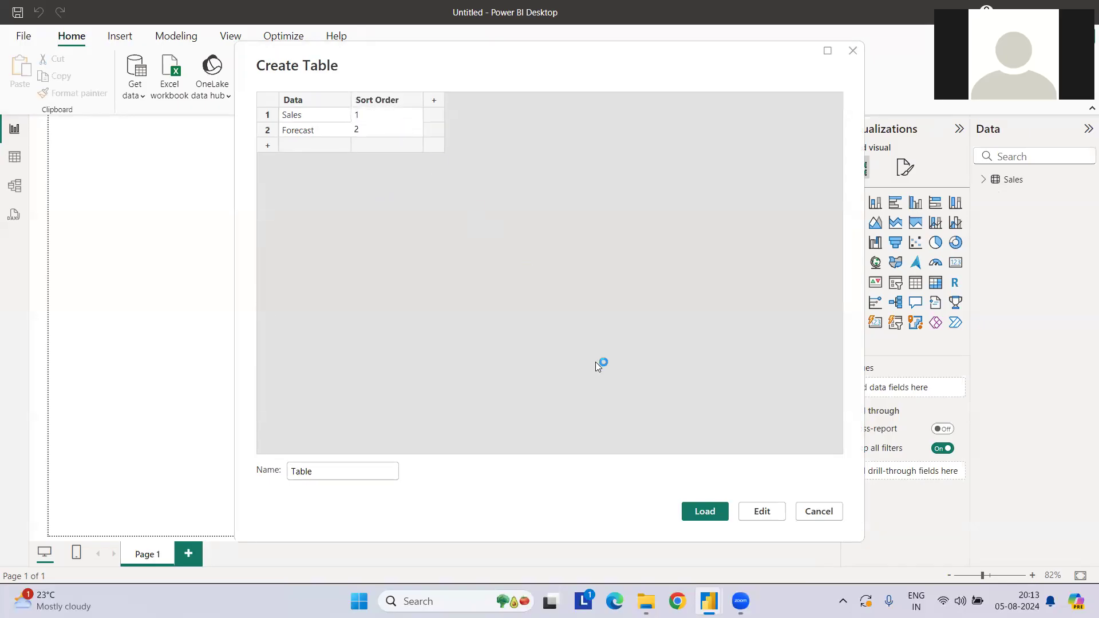
Name the table Axis Data, load it, and check its Data column.
left_click_drag(363, 467, 268, 472)
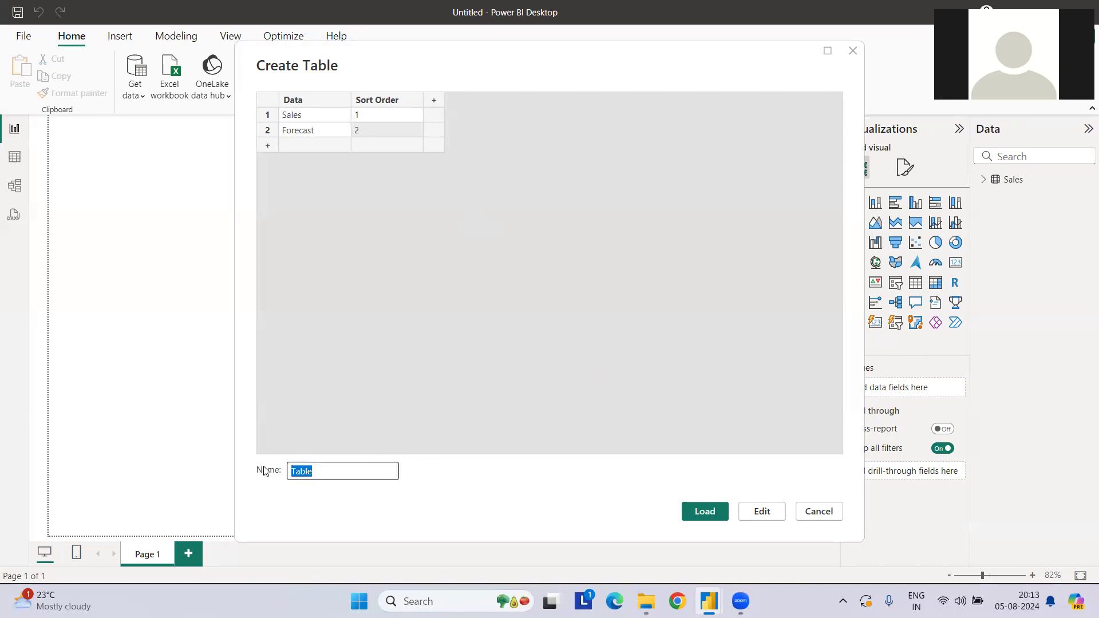
type("Axis Data")
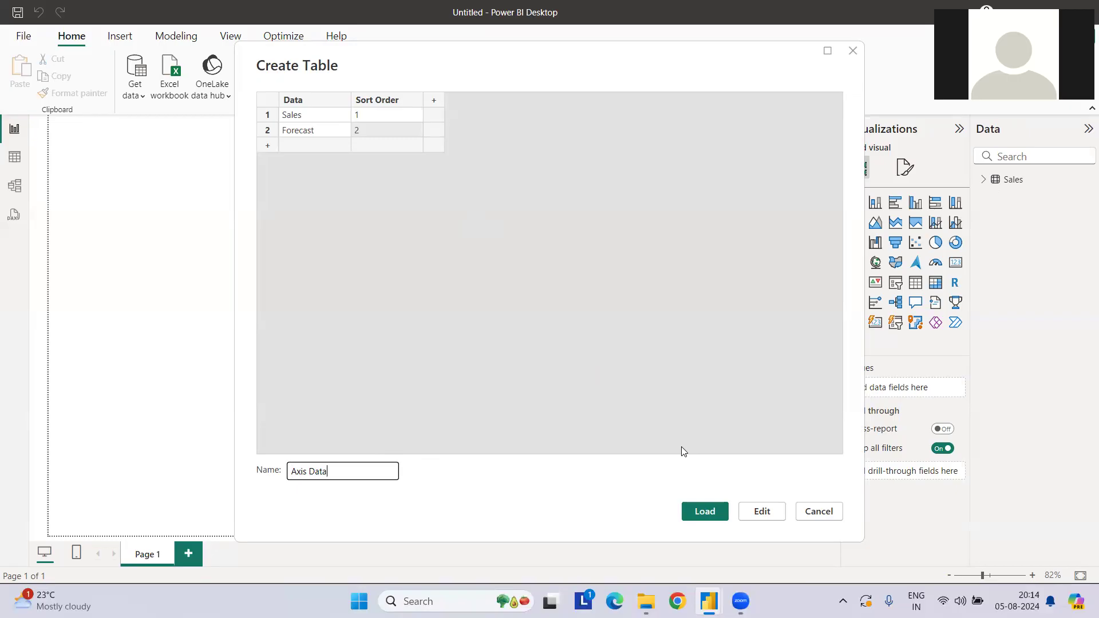
left_click(698, 516)
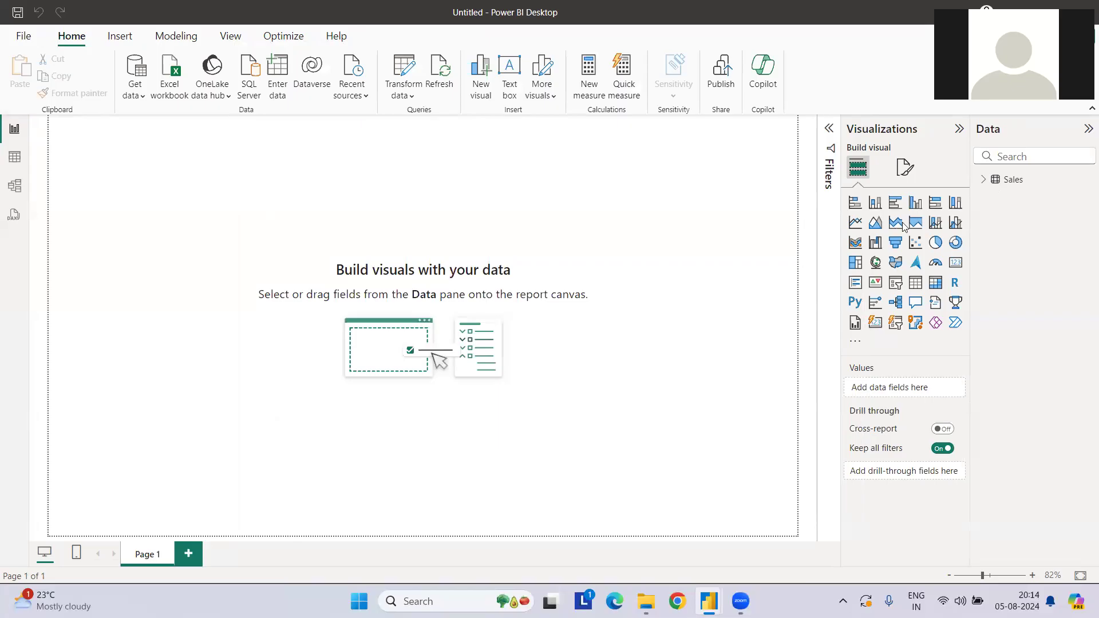
left_click(984, 180)
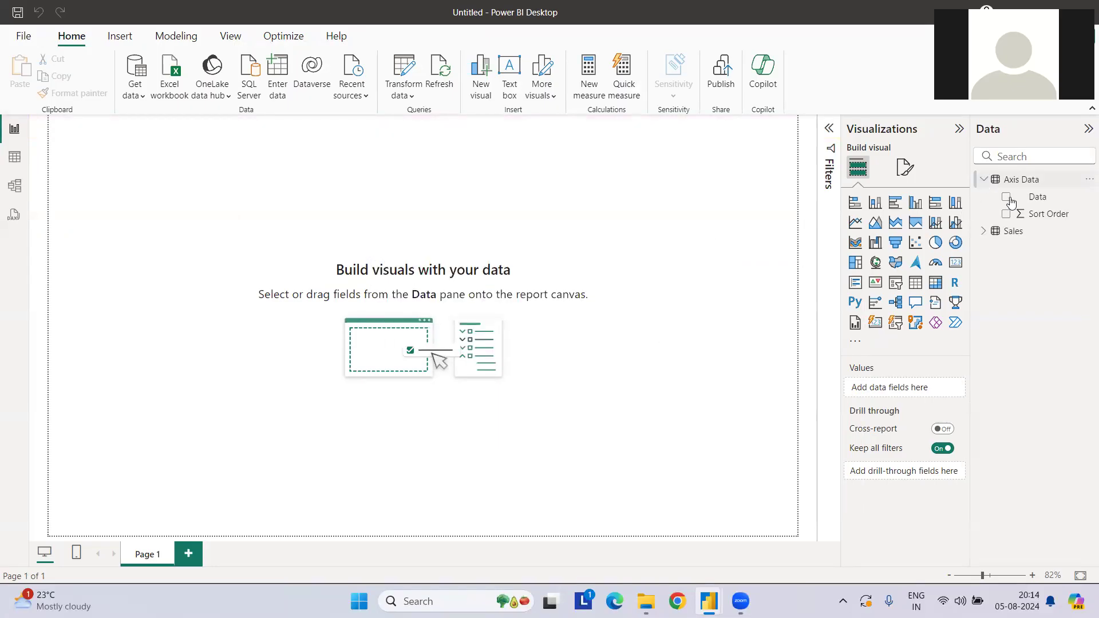
left_click(1026, 203)
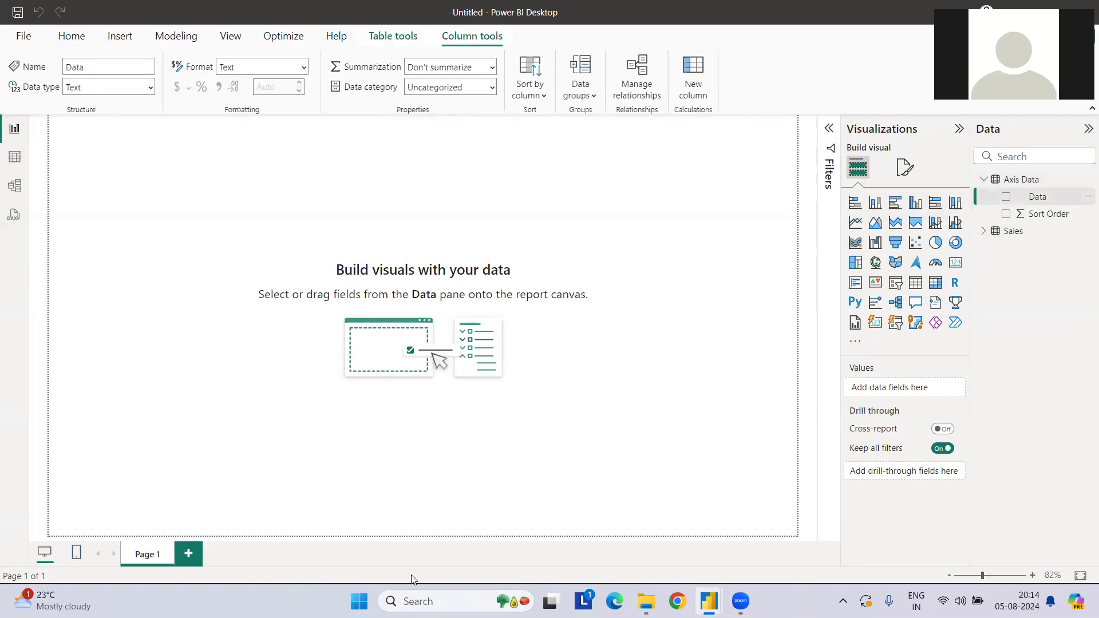
mouse_move(708, 600)
left_click(608, 550)
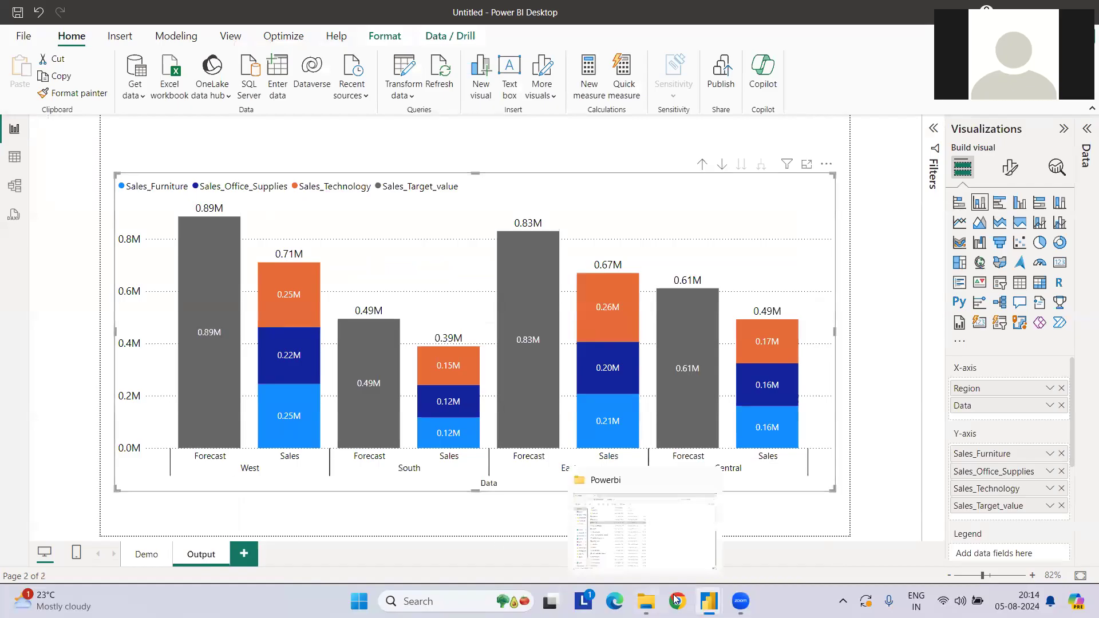
Display the Sales_Furniture measure's DAX formula in the reference report's Data pane.
mouse_move(709, 601)
left_click(752, 558)
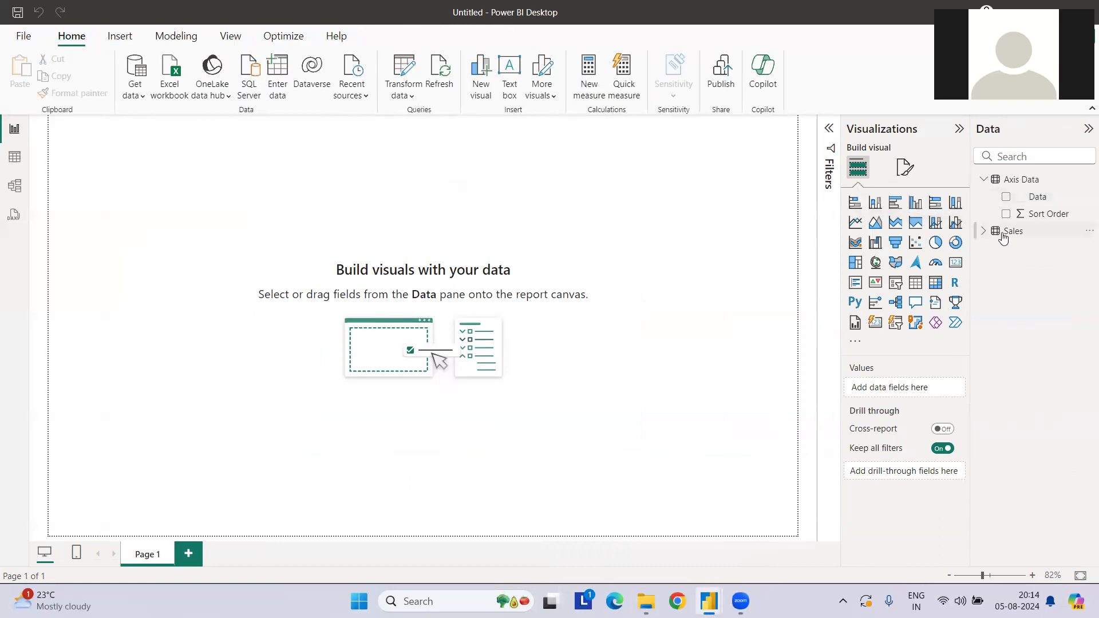
left_click(983, 232)
mouse_move(709, 601)
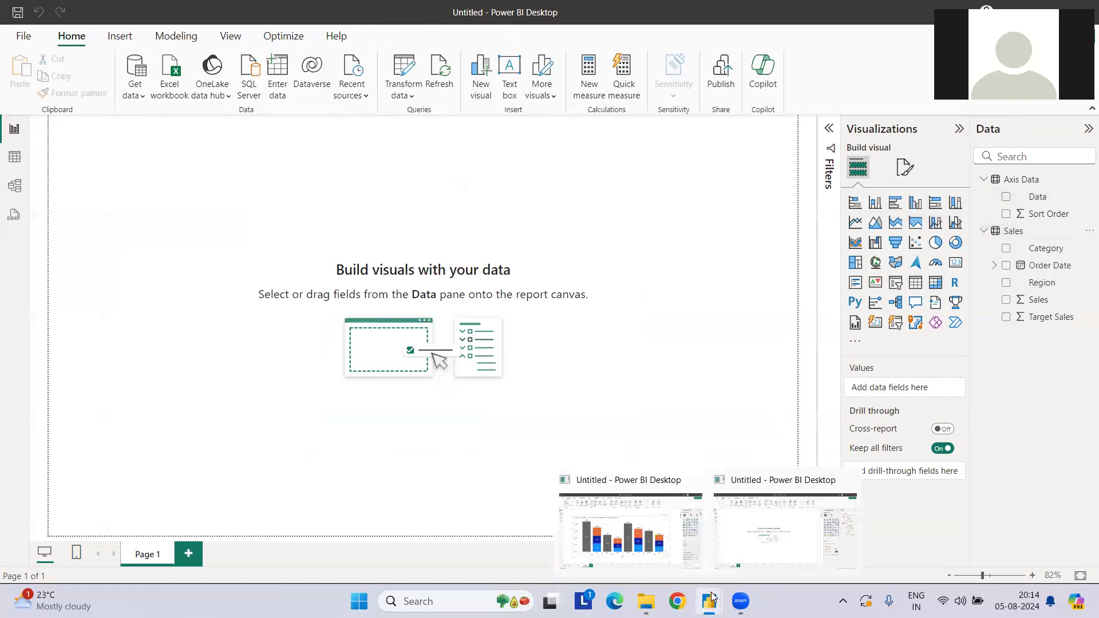
left_click(661, 529)
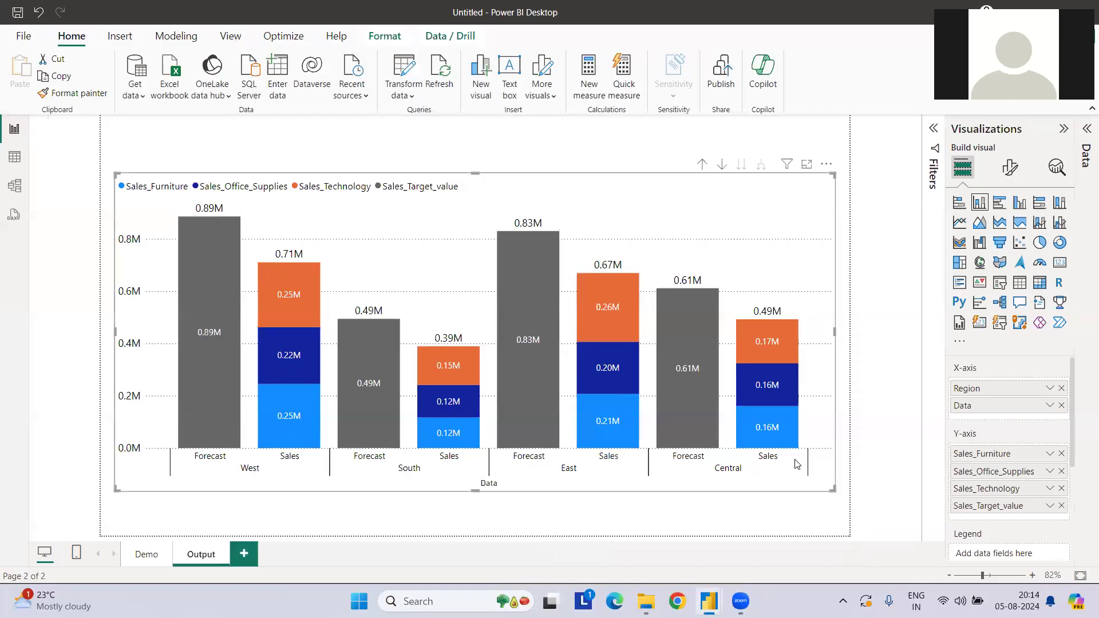
left_click(1085, 130)
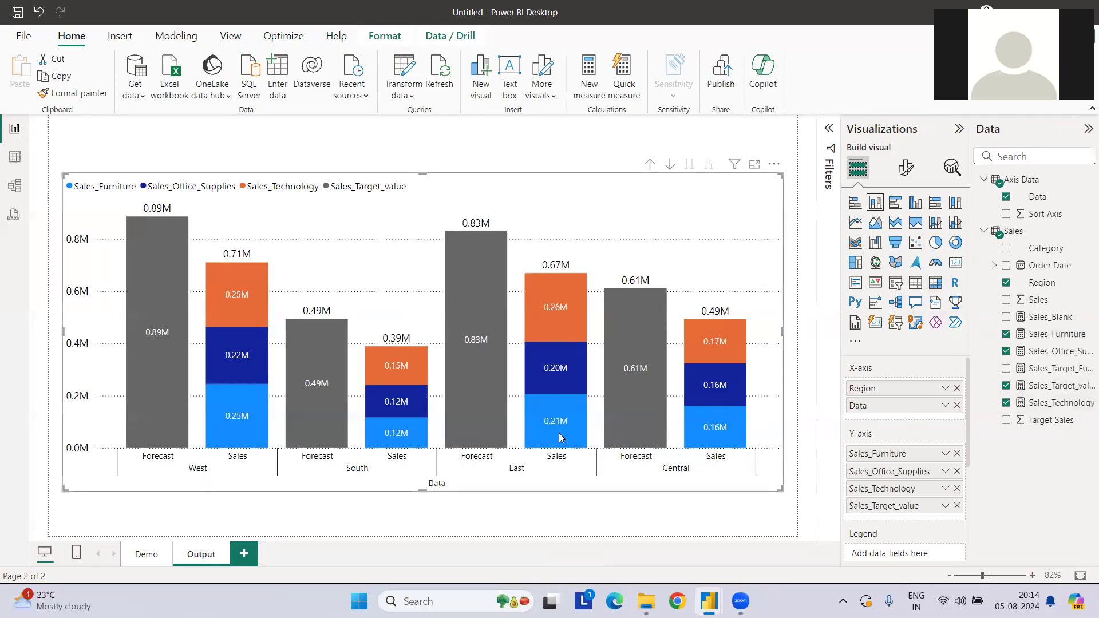
left_click(1028, 340)
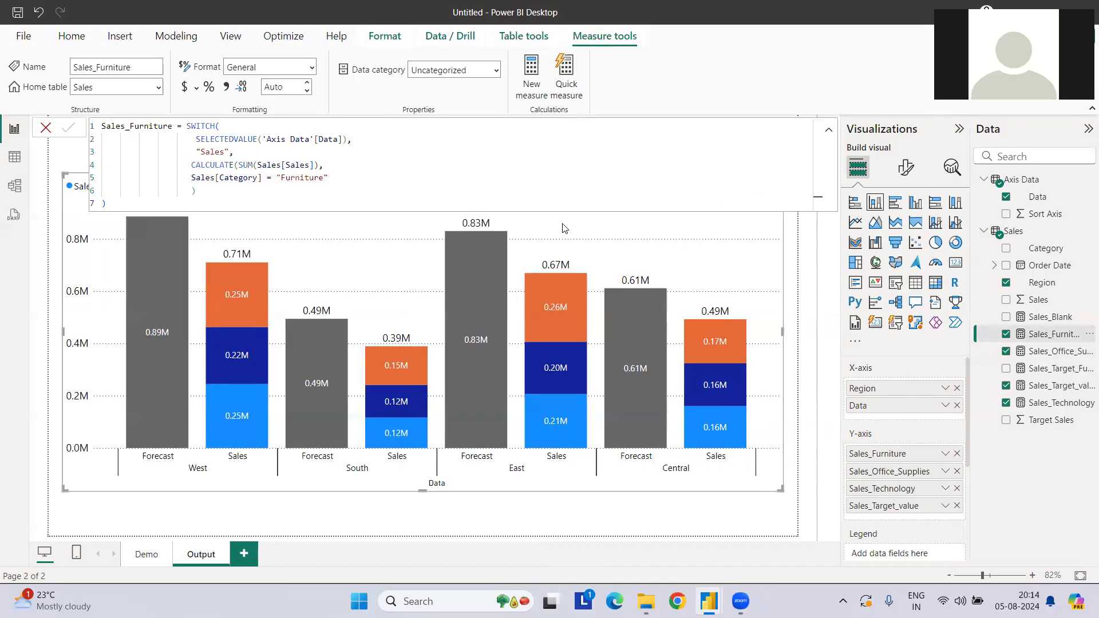
Select and copy the entire Sales_Furniture DAX formula in the reference report.
left_click(206, 189)
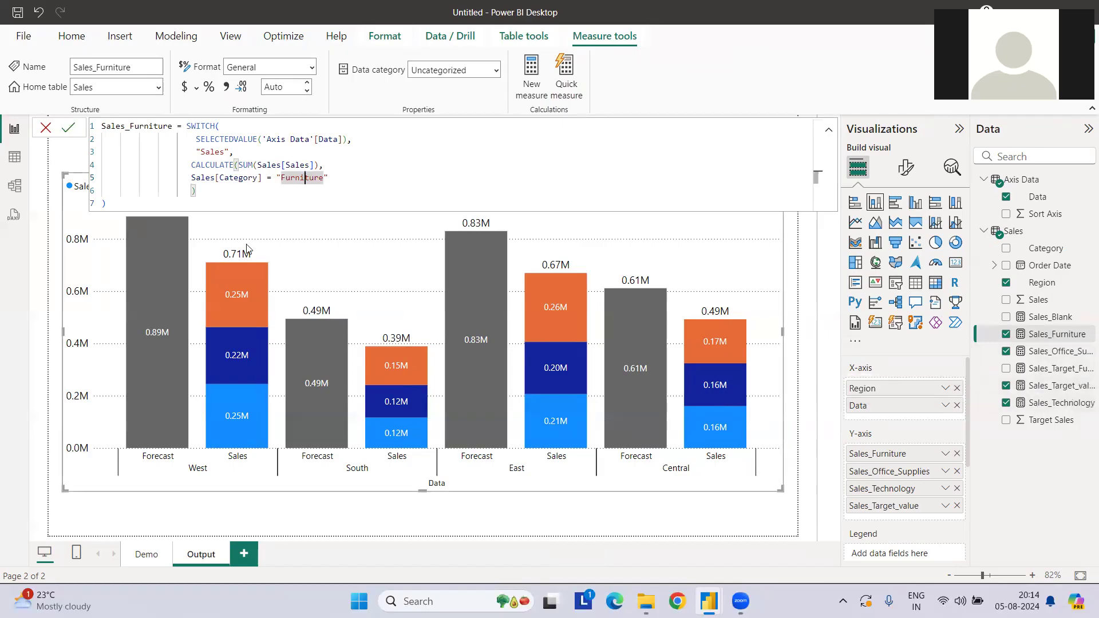
left_click(229, 174)
key("ctrl+a")
key("ctrl+c")
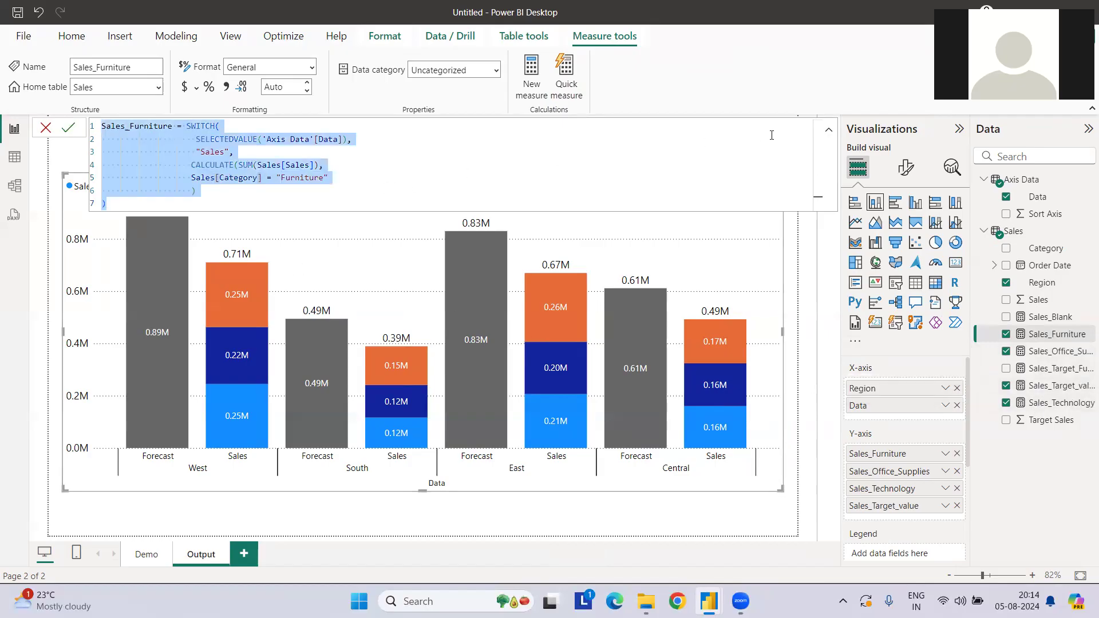
left_click(828, 130)
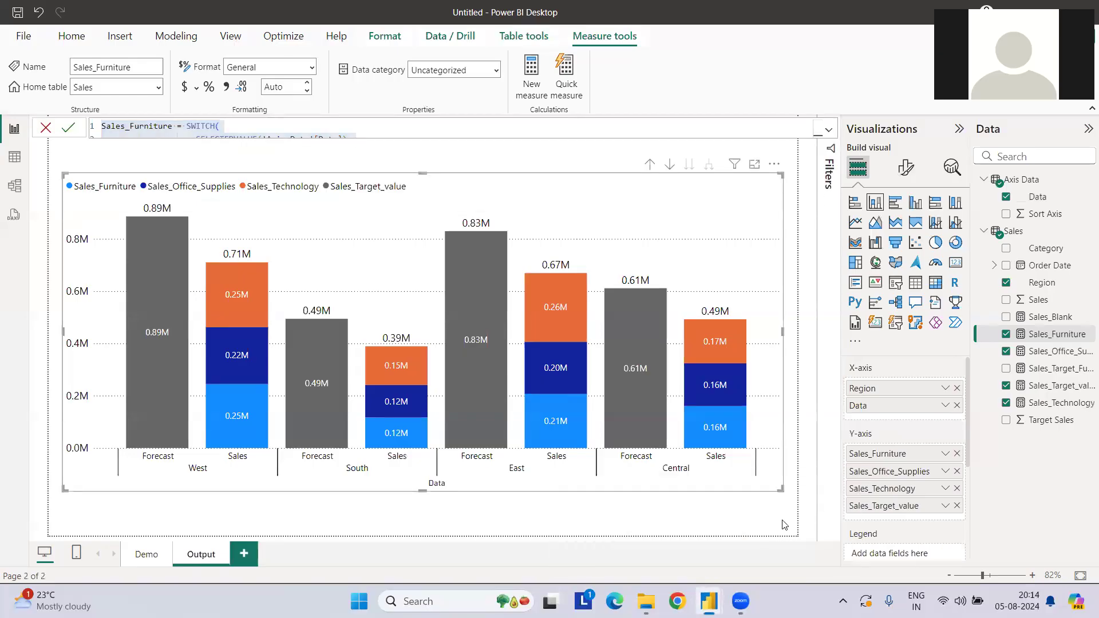
mouse_move(709, 601)
Paste the formula into a new Sales_Furniture measure in the blank report's Sales table.
left_click(790, 503)
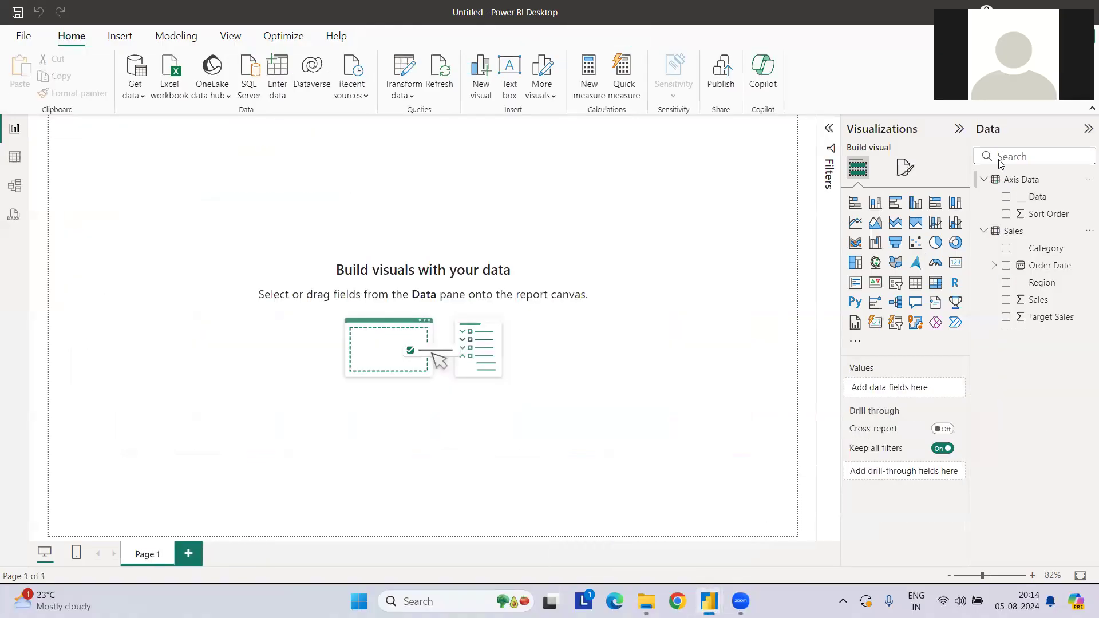
left_click(1005, 232)
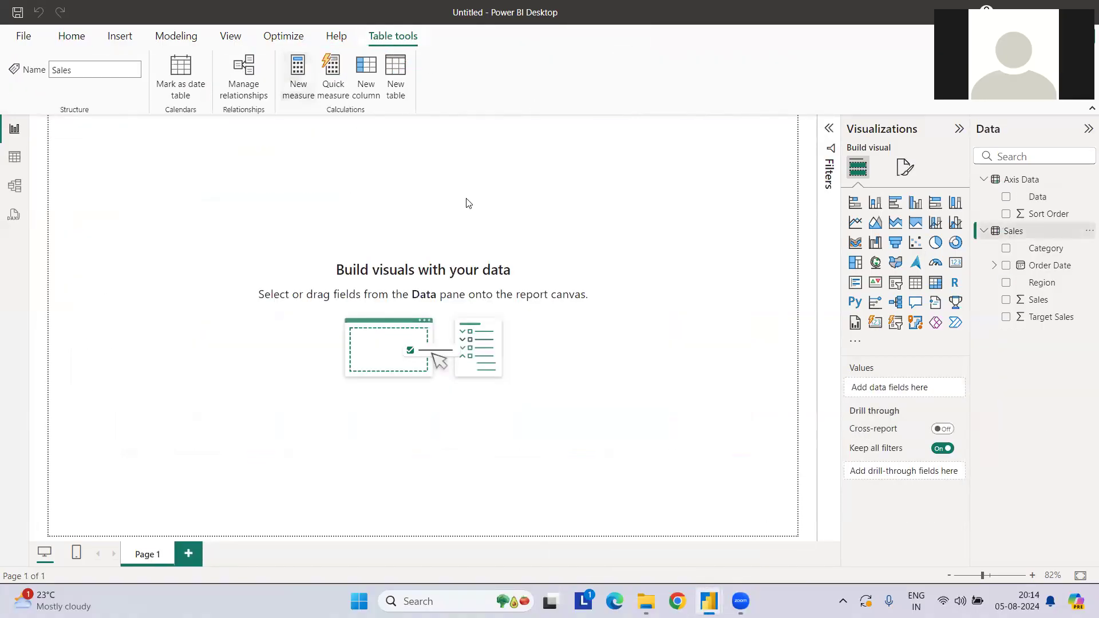
key("alt+j")
key("m")
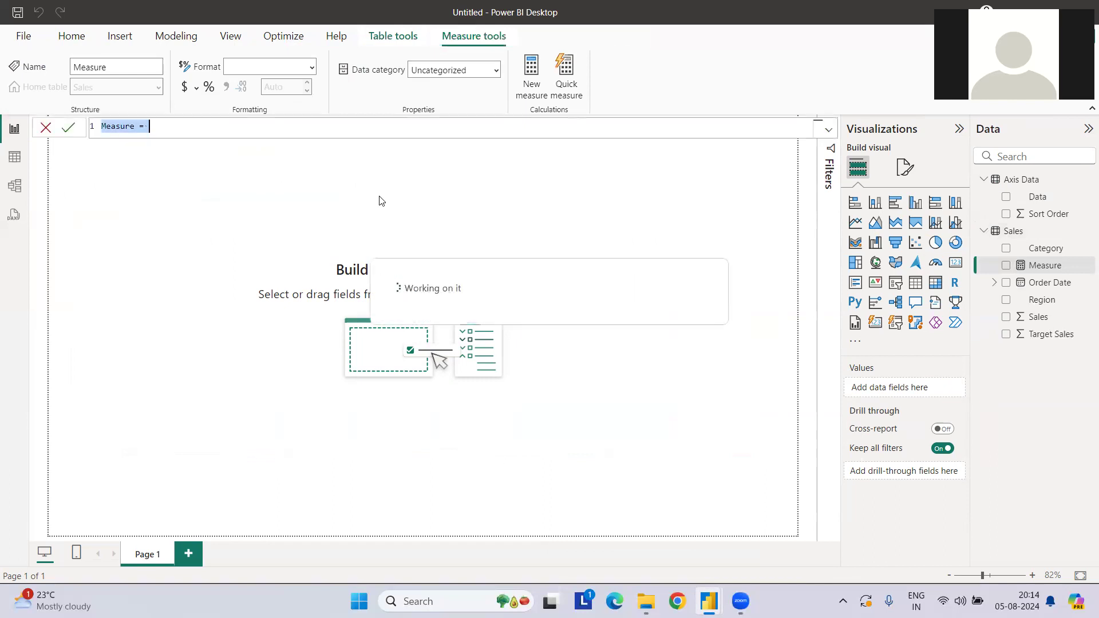
key("ctrl+v")
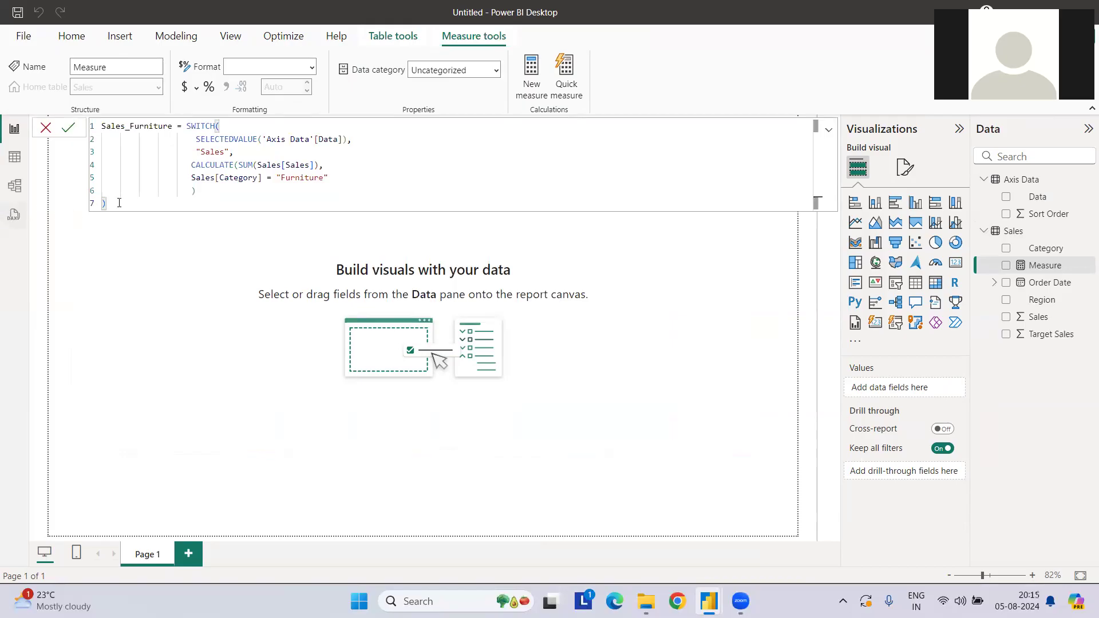
left_click(241, 249)
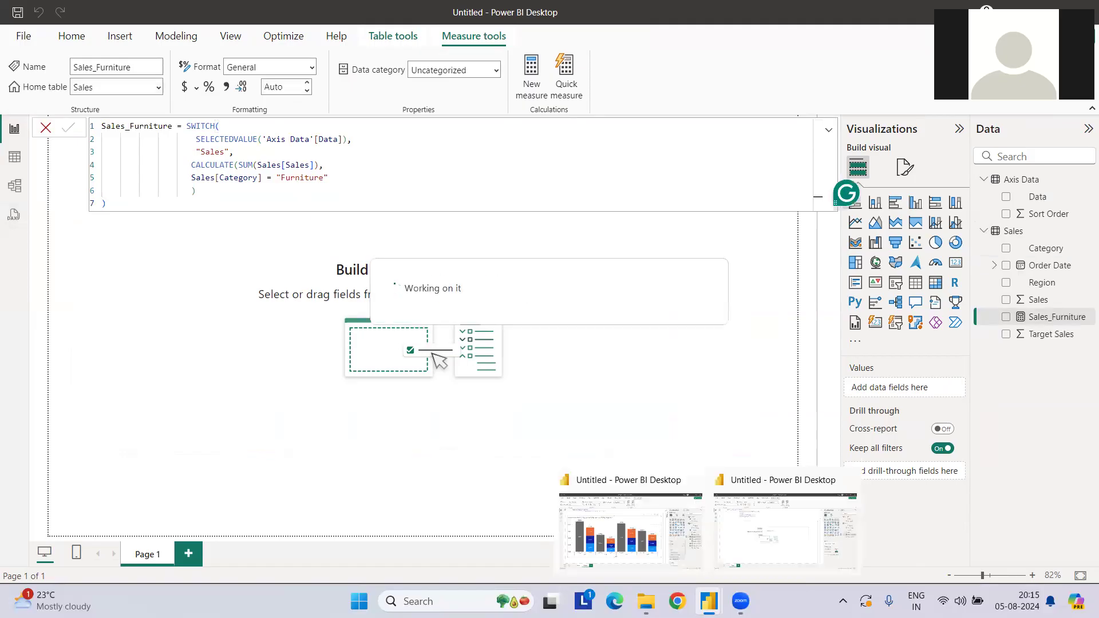
mouse_move(709, 601)
left_click(681, 554)
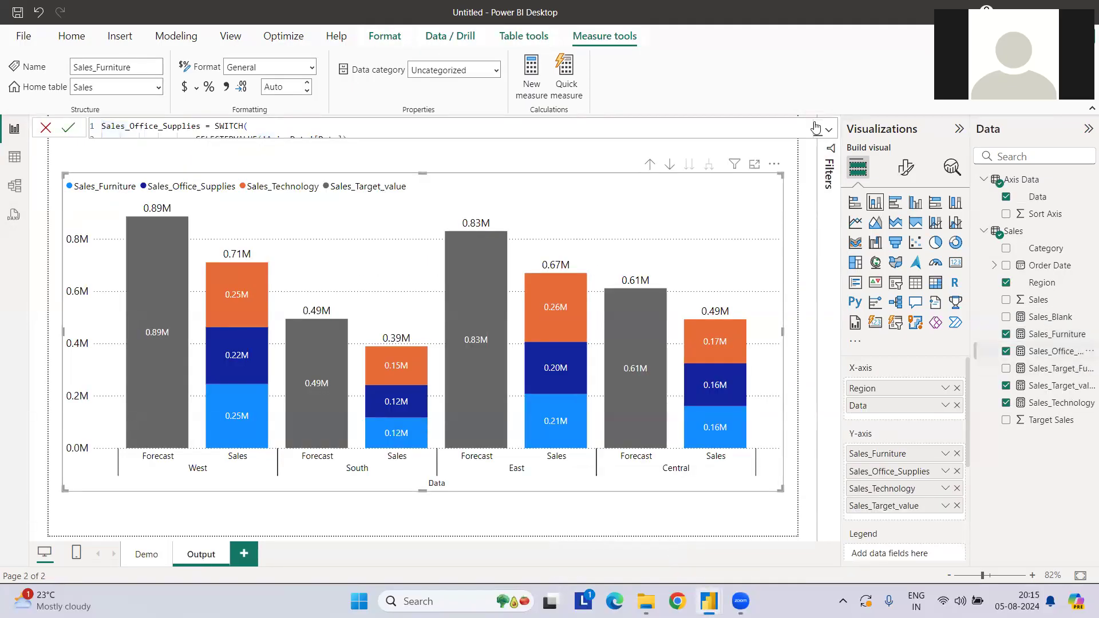
left_click(1058, 352)
left_click(828, 130)
key("ctrl+a")
key("ctrl+c")
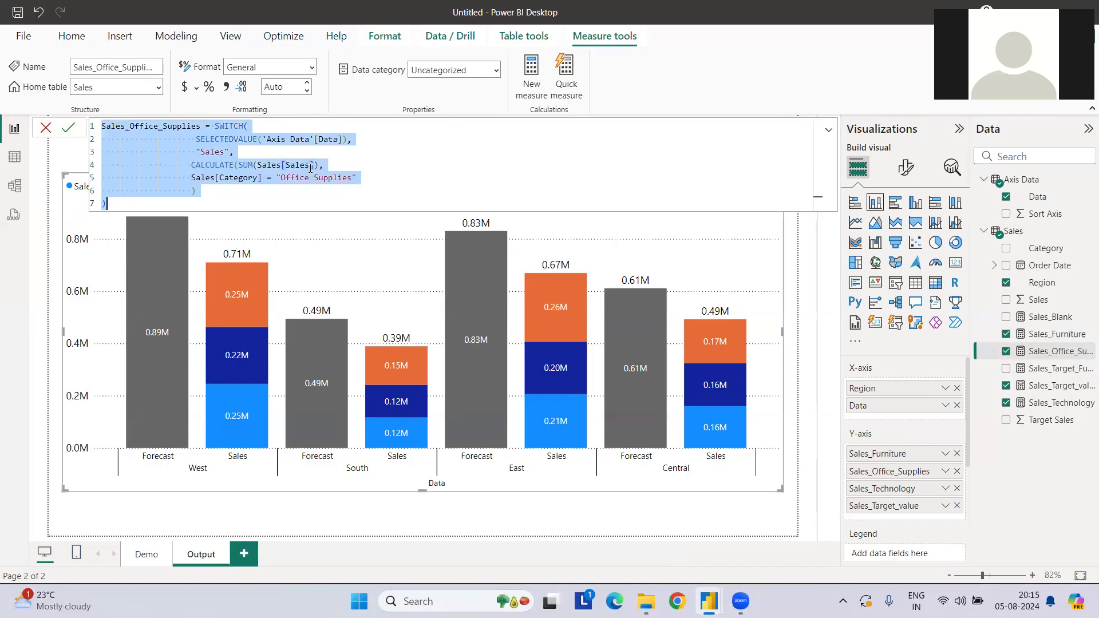
mouse_move(733, 588)
left_click(789, 532)
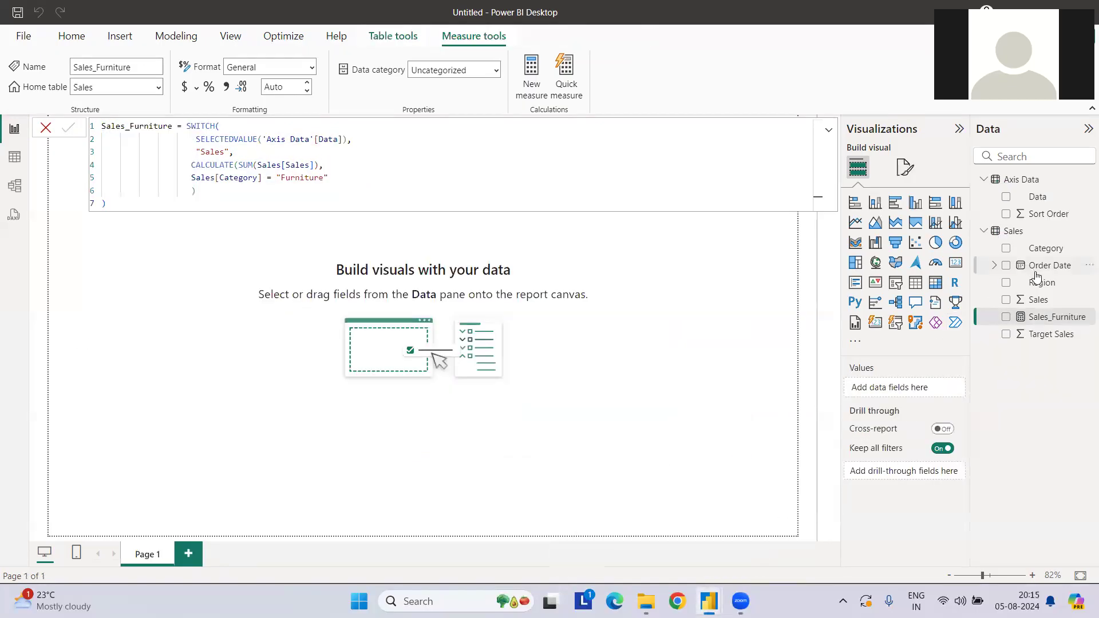
left_click(997, 231)
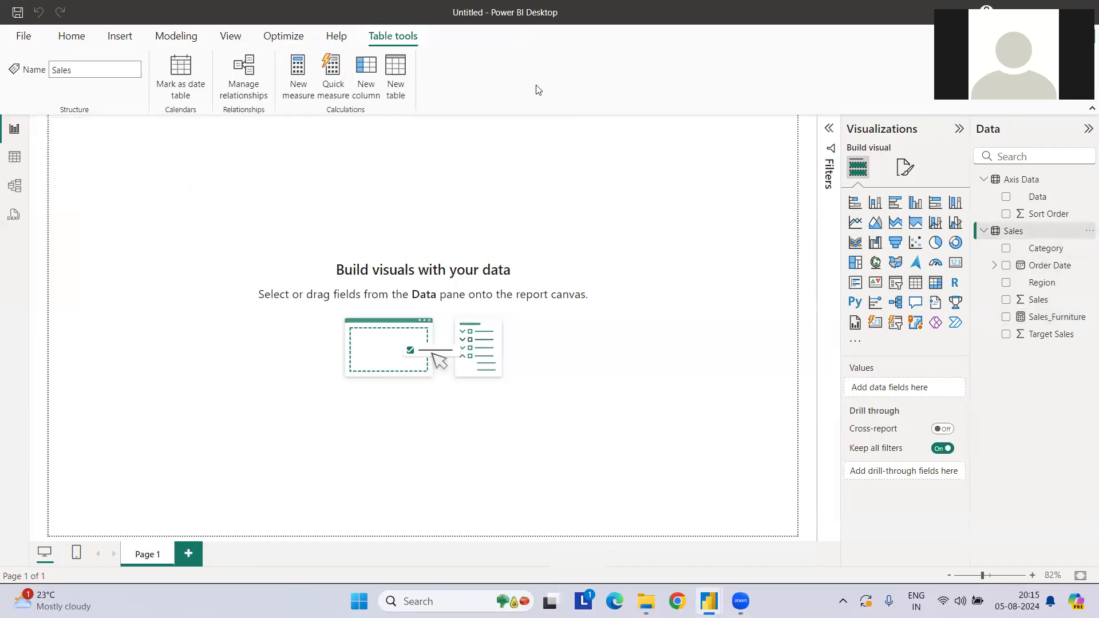
left_click(290, 82)
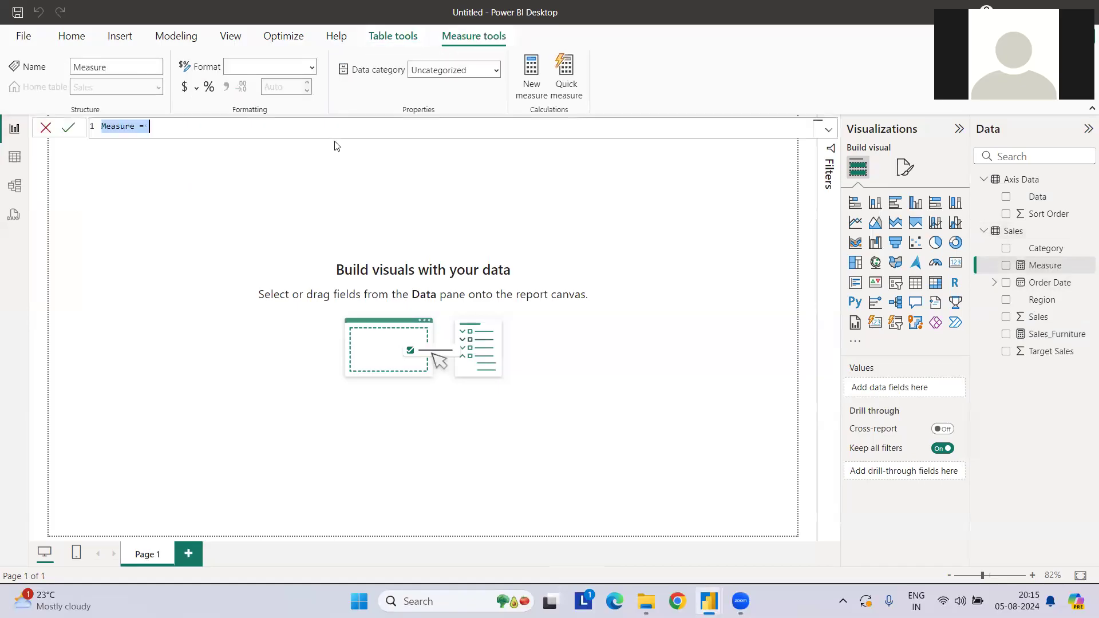
key("ctrl+v")
key("Return")
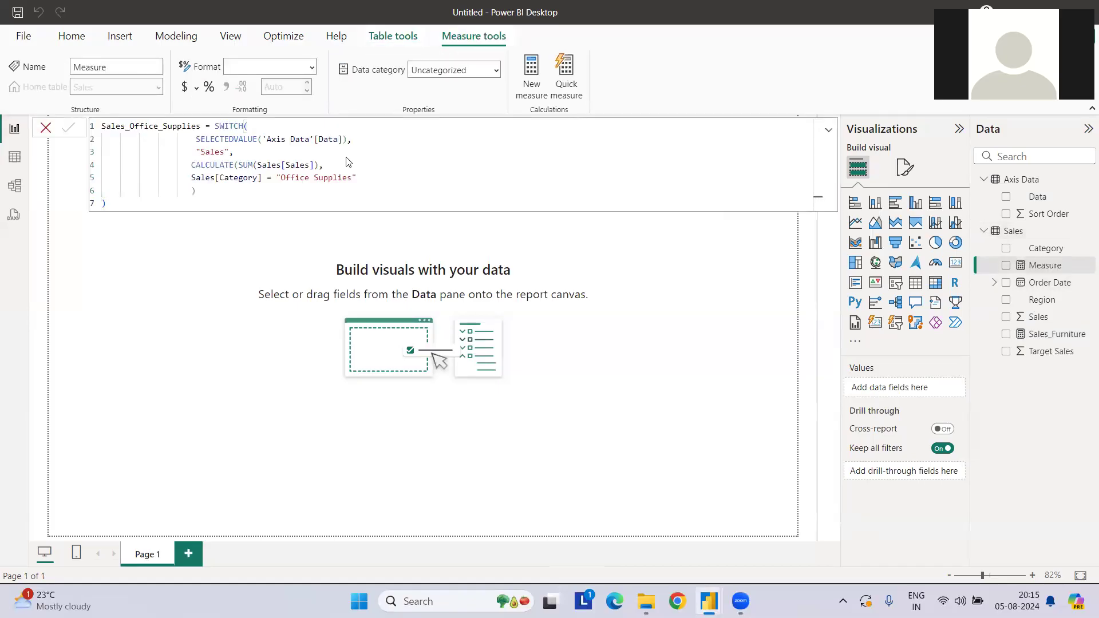
left_click(324, 178)
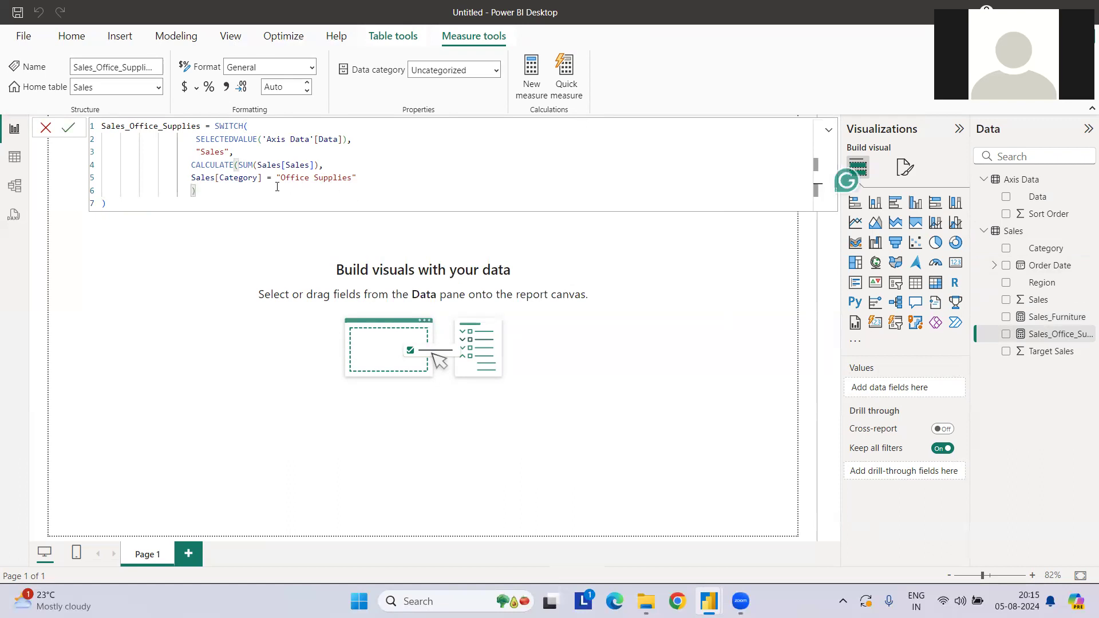
double_click(238, 178)
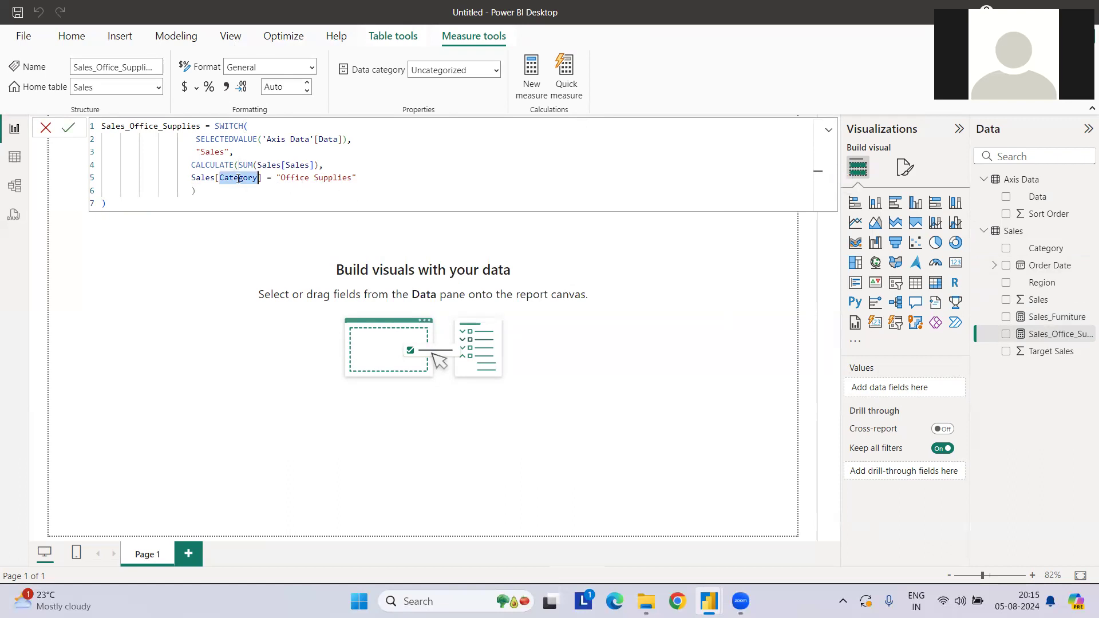
double_click(232, 127)
double_click(237, 139)
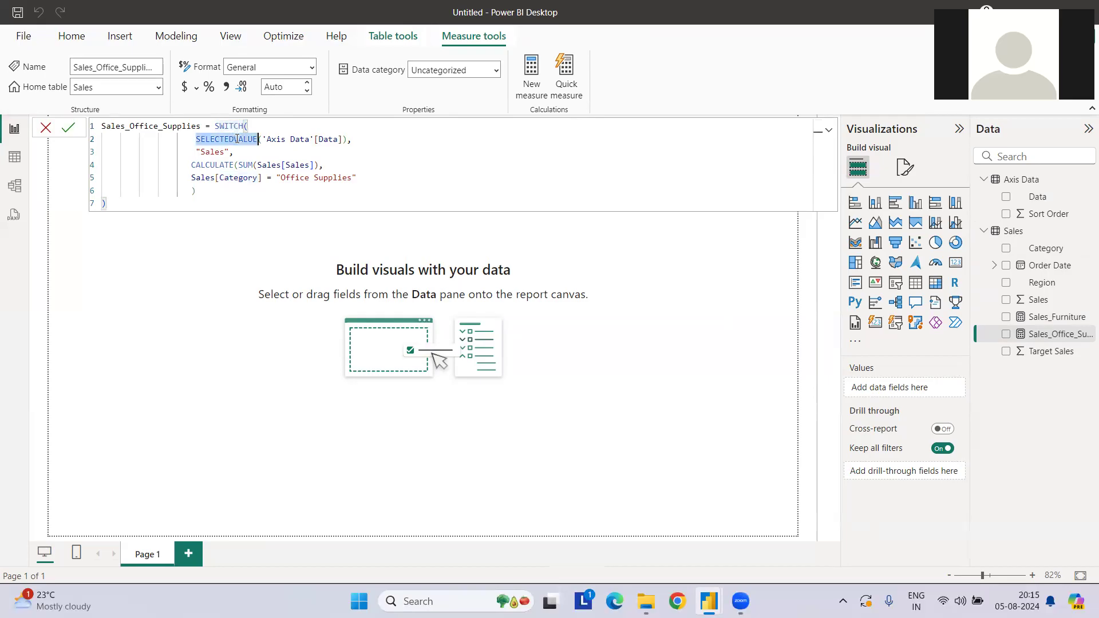
double_click(212, 152)
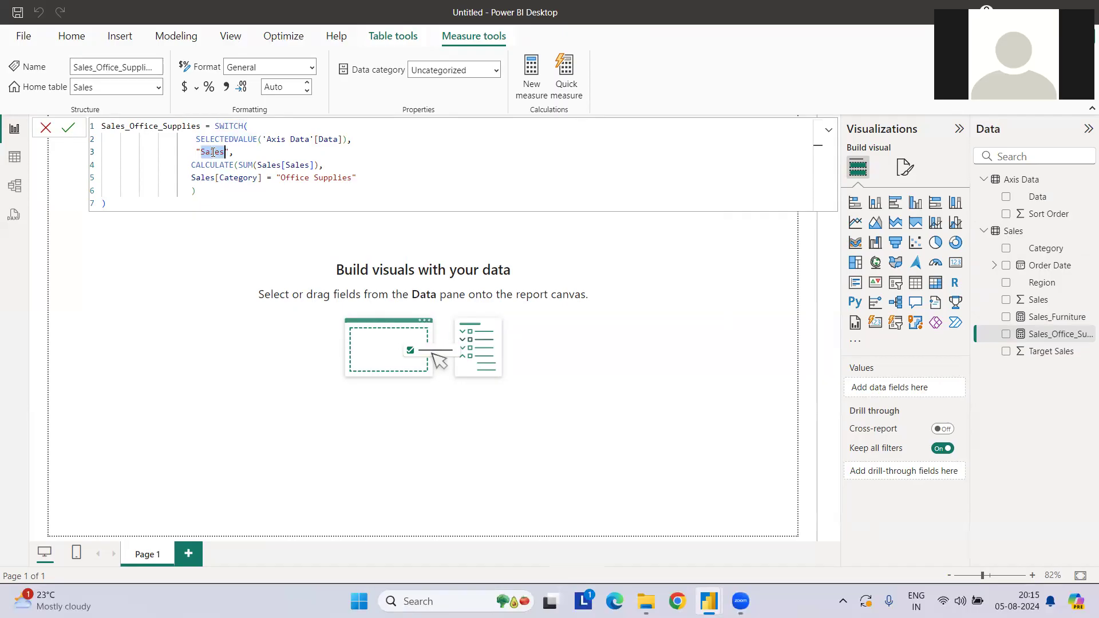
double_click(295, 177)
double_click(332, 177)
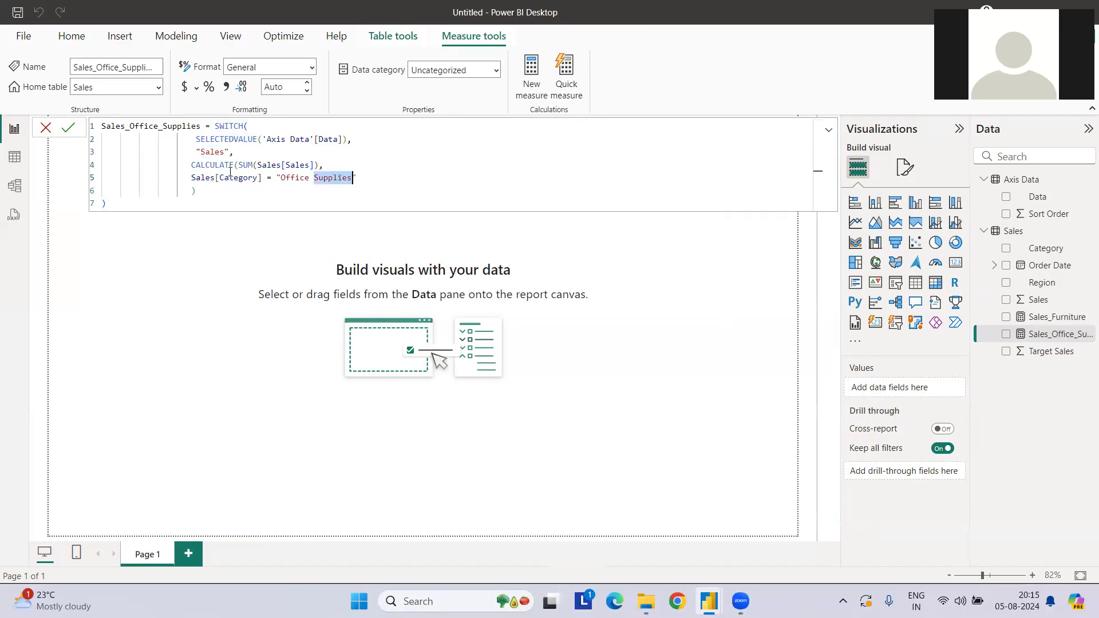
left_click_drag(191, 165, 328, 163)
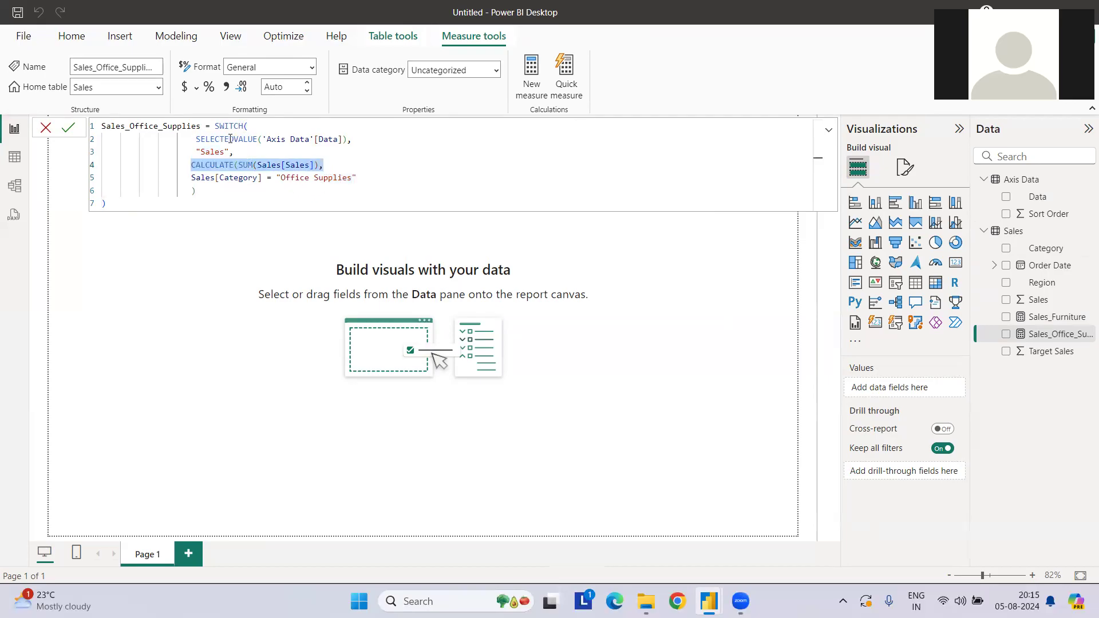
left_click_drag(197, 139, 348, 139)
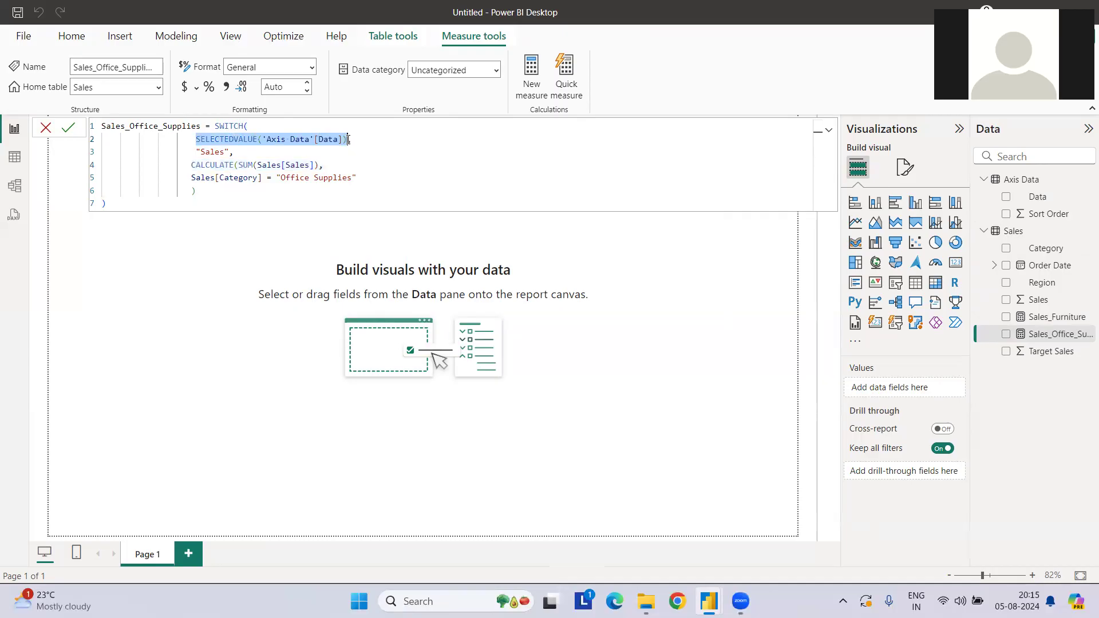
double_click(216, 153)
double_click(293, 178)
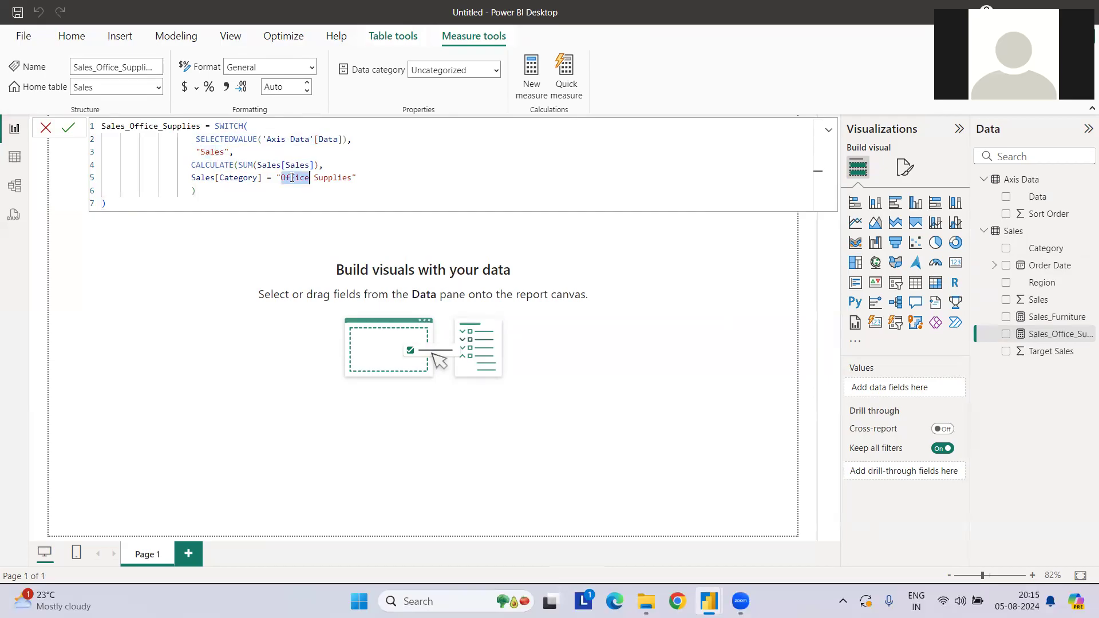
key("ctrl+shift+Right")
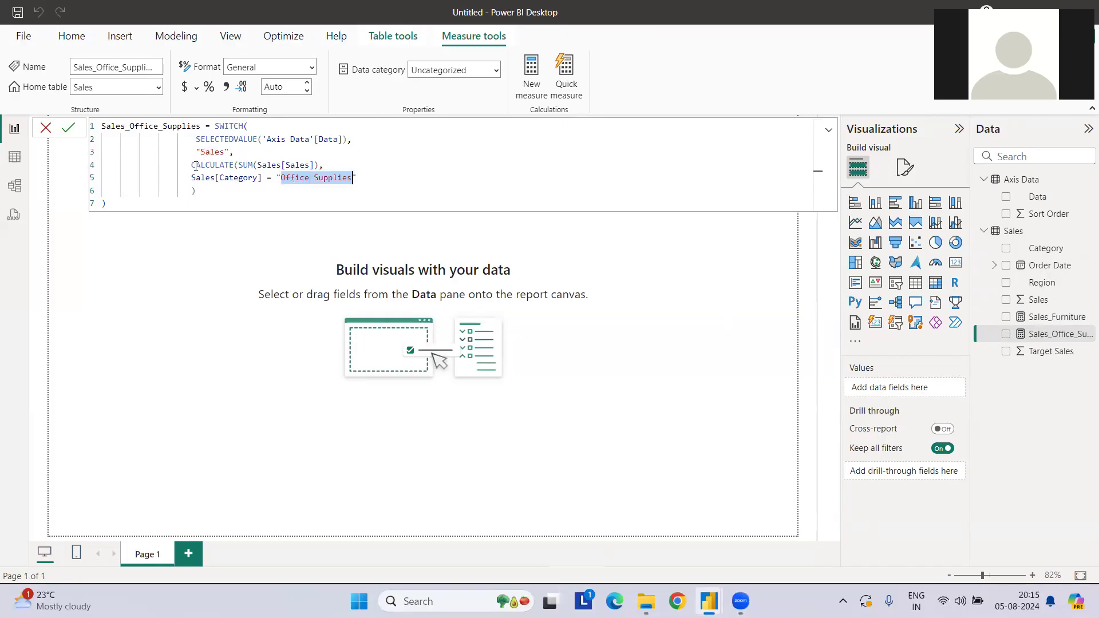
triple_click(311, 184)
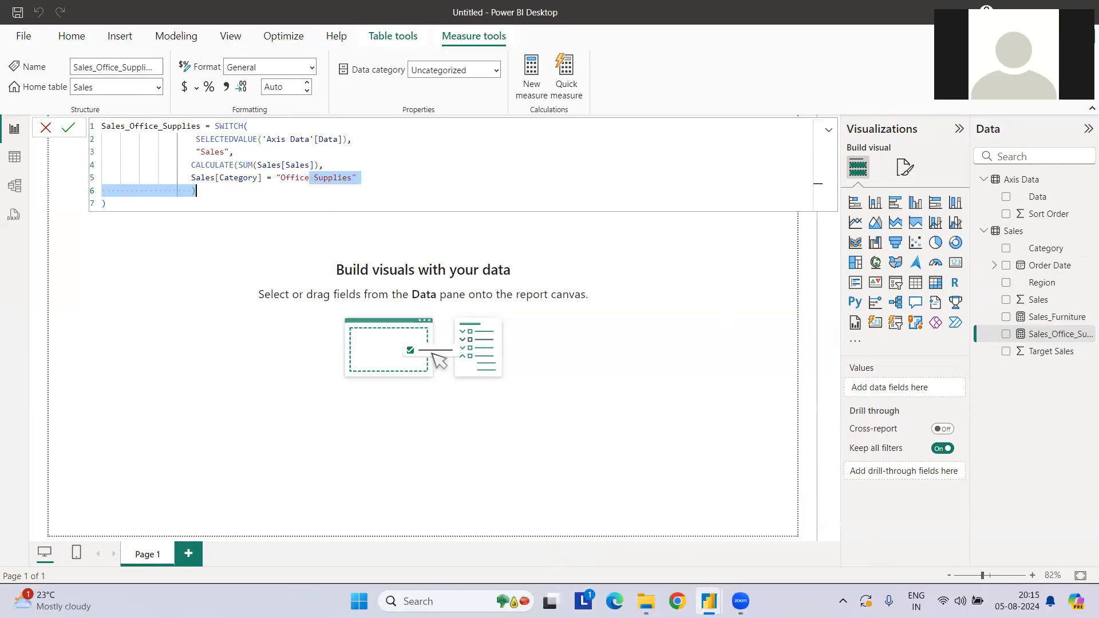
Copy the Sales_Furniture formula from the finished report.
mouse_move(710, 601)
left_click(670, 492)
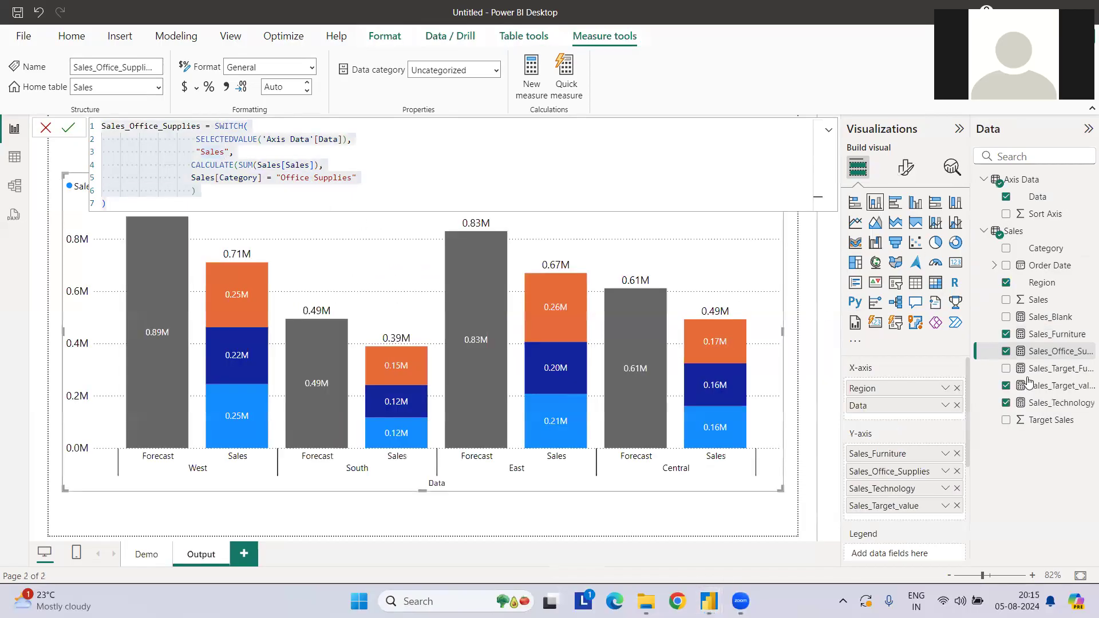
left_click(1056, 333)
left_click(342, 157)
key("ctrl+a")
key("ctrl+c")
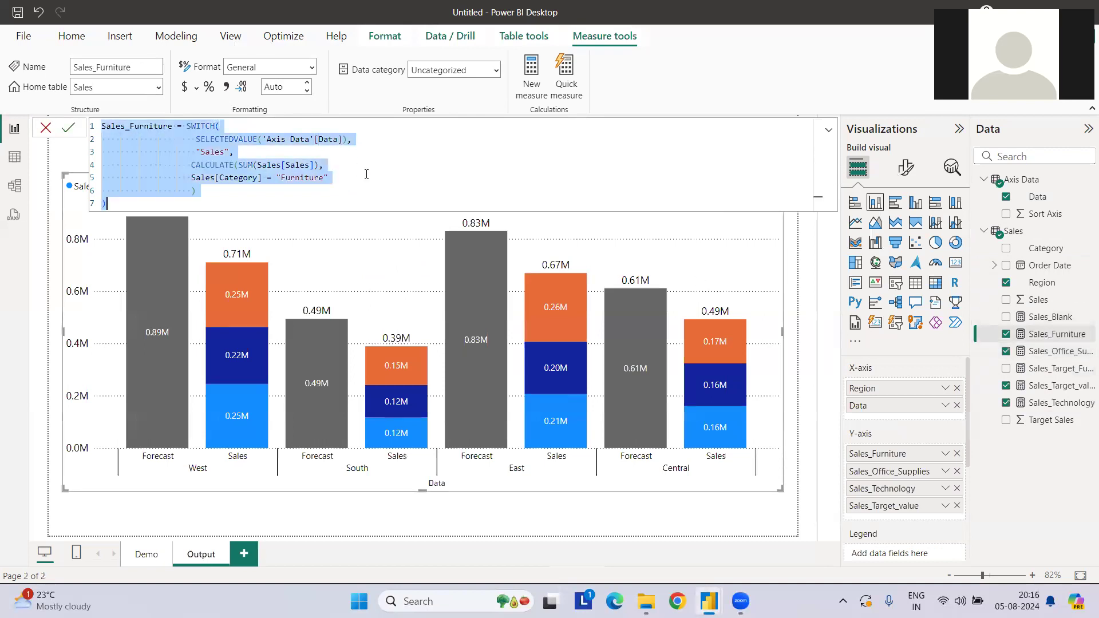
mouse_move(710, 601)
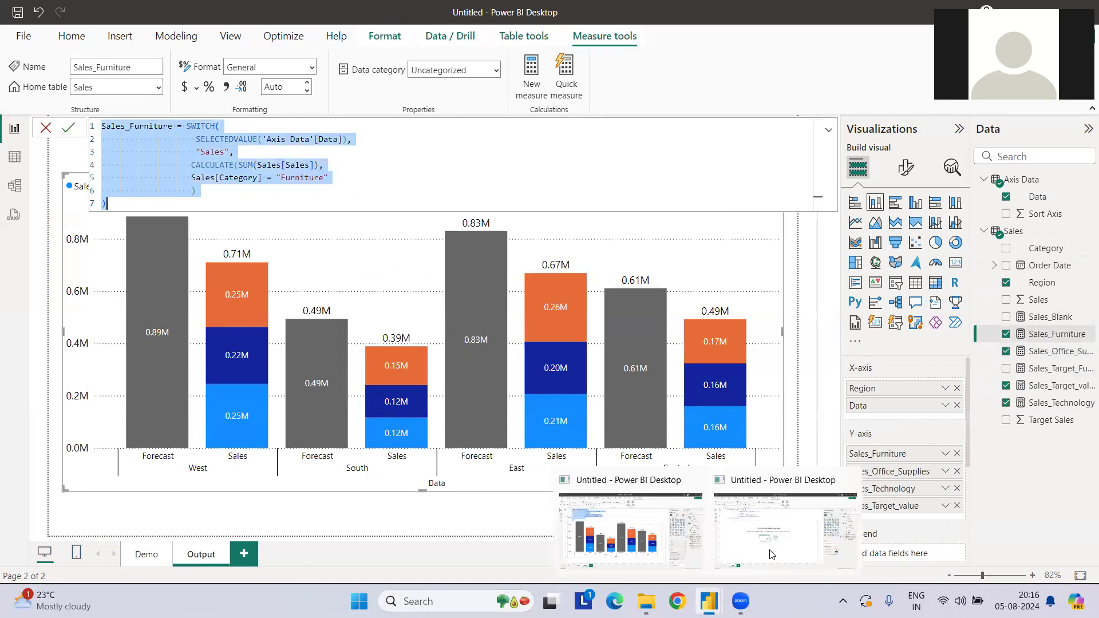
Paste it into a new Sales measure in the blank report; the duplicate name is rejected.
left_click(770, 554)
left_click(697, 345)
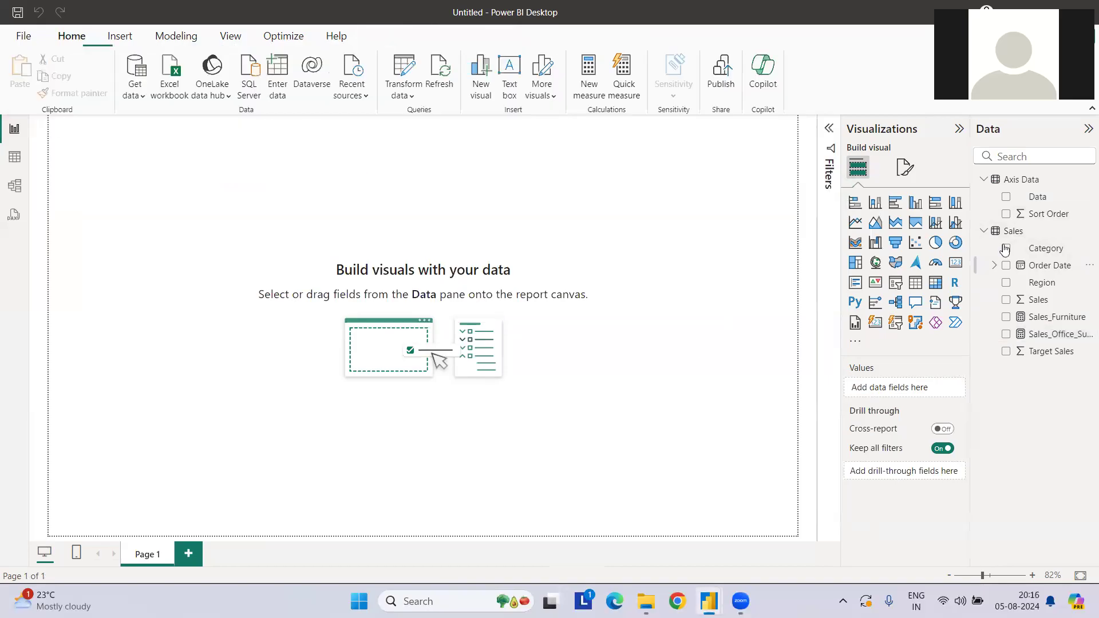
left_click(1013, 231)
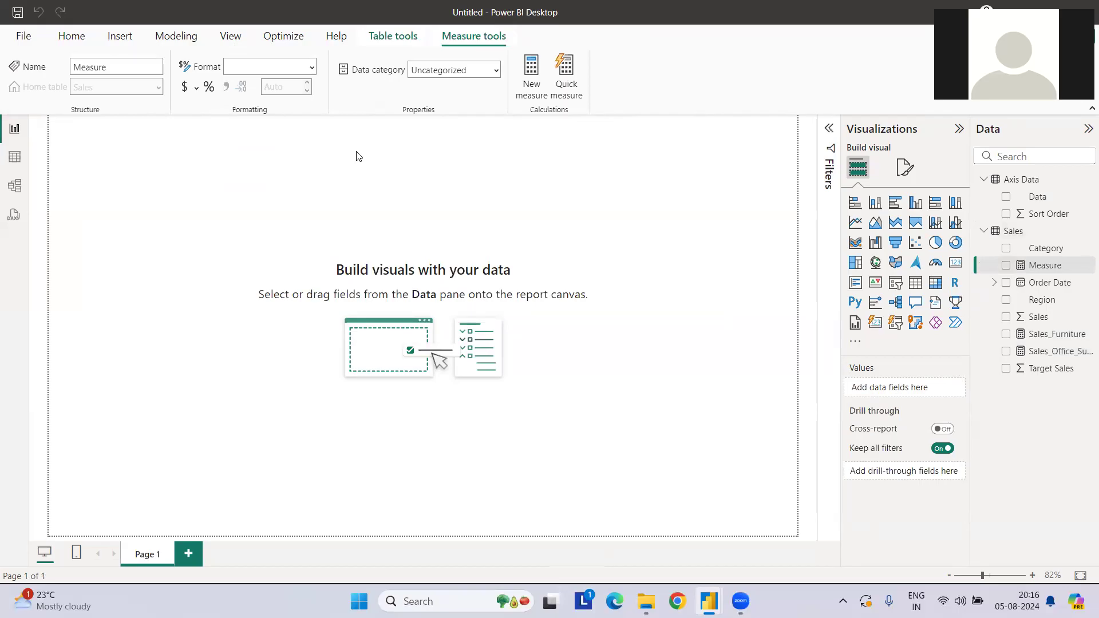
key("ctrl+a")
key("ctrl+v")
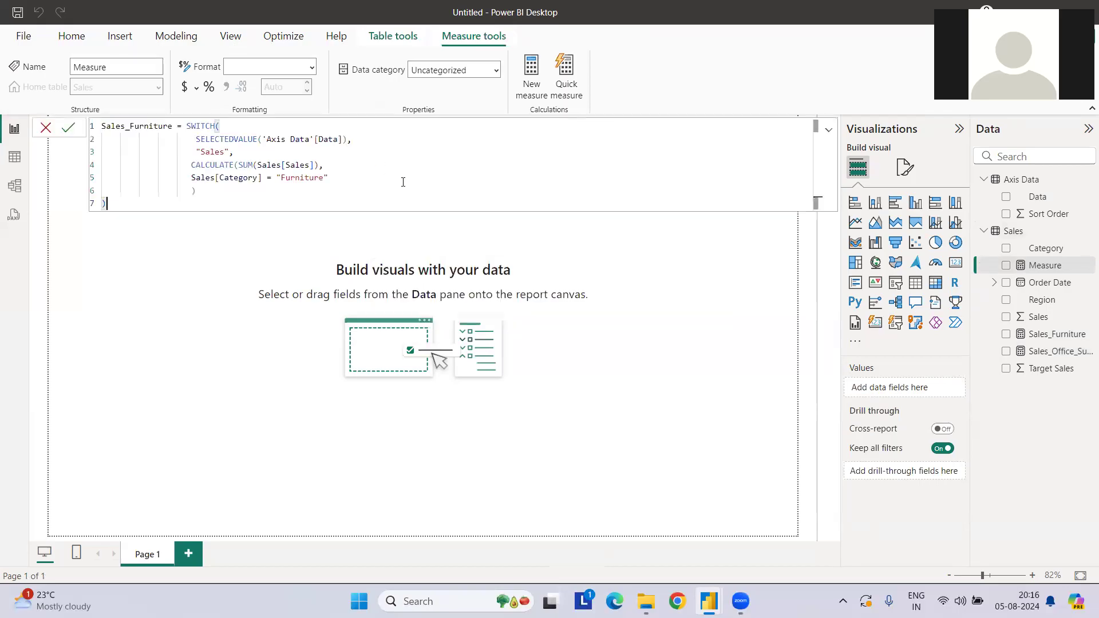
double_click(298, 178)
left_click(304, 200)
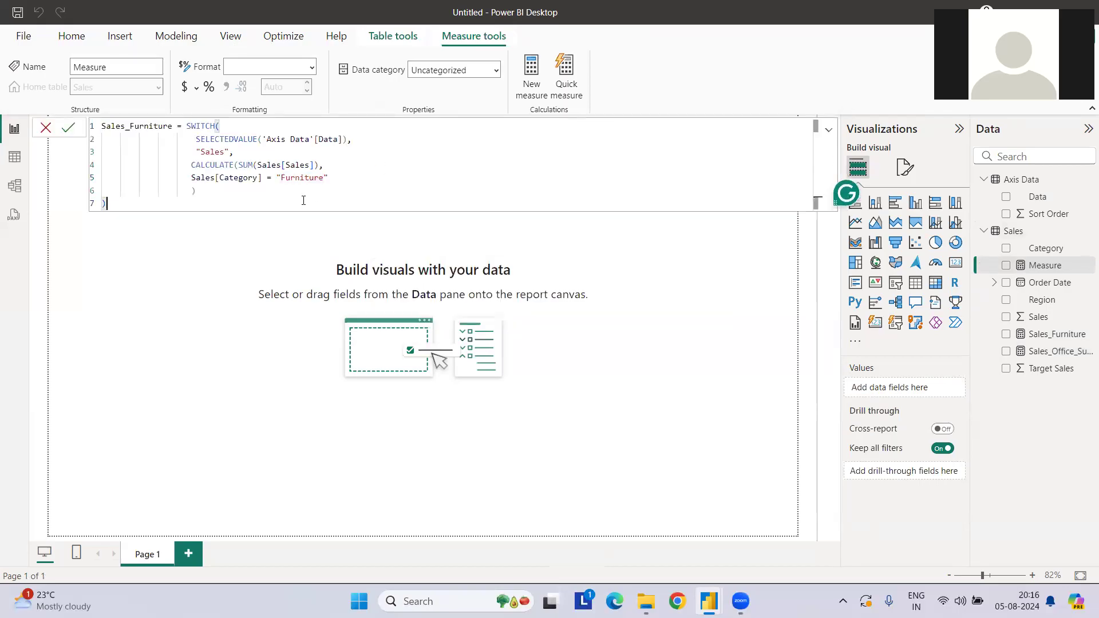
key("Return")
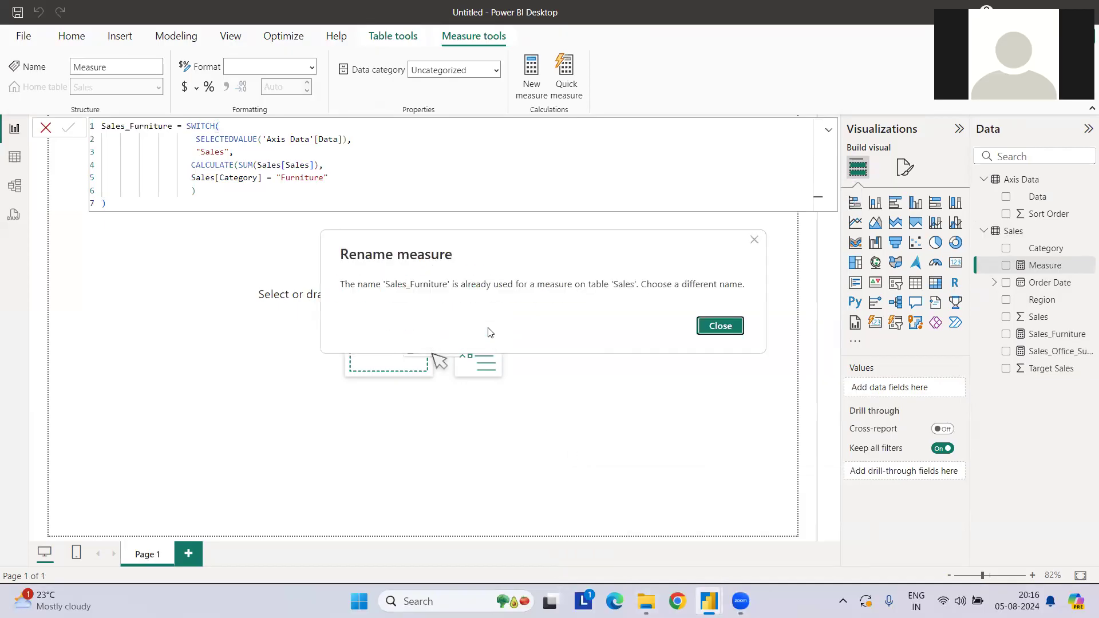
left_click(720, 326)
mouse_move(709, 600)
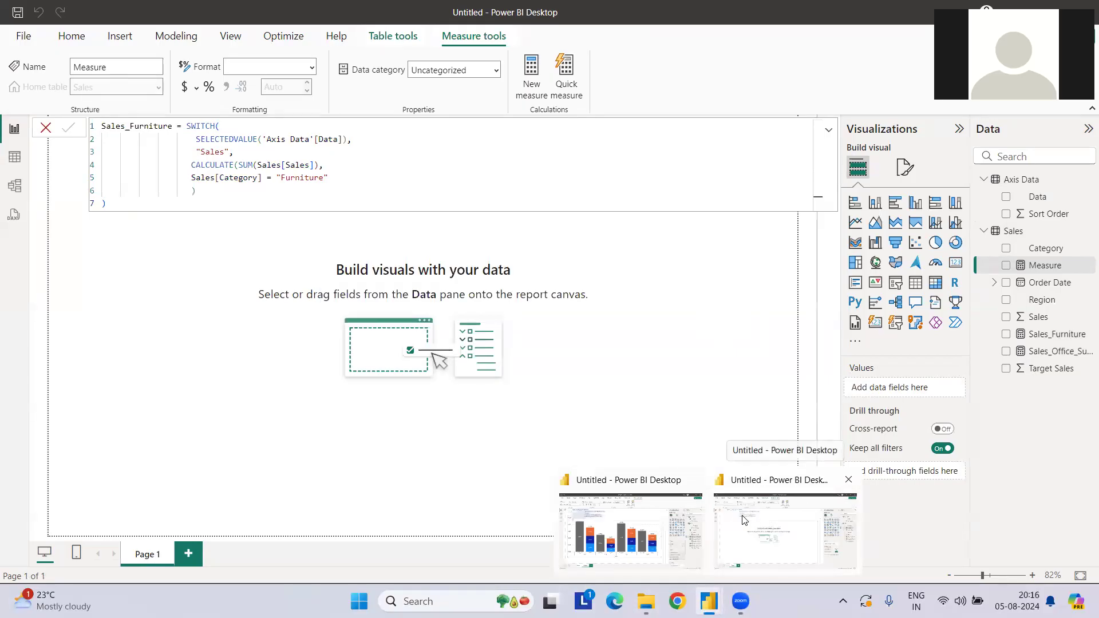
Copy the Sales_Technology measure's formula into a new measure in the blank report's Sales table.
left_click(691, 519)
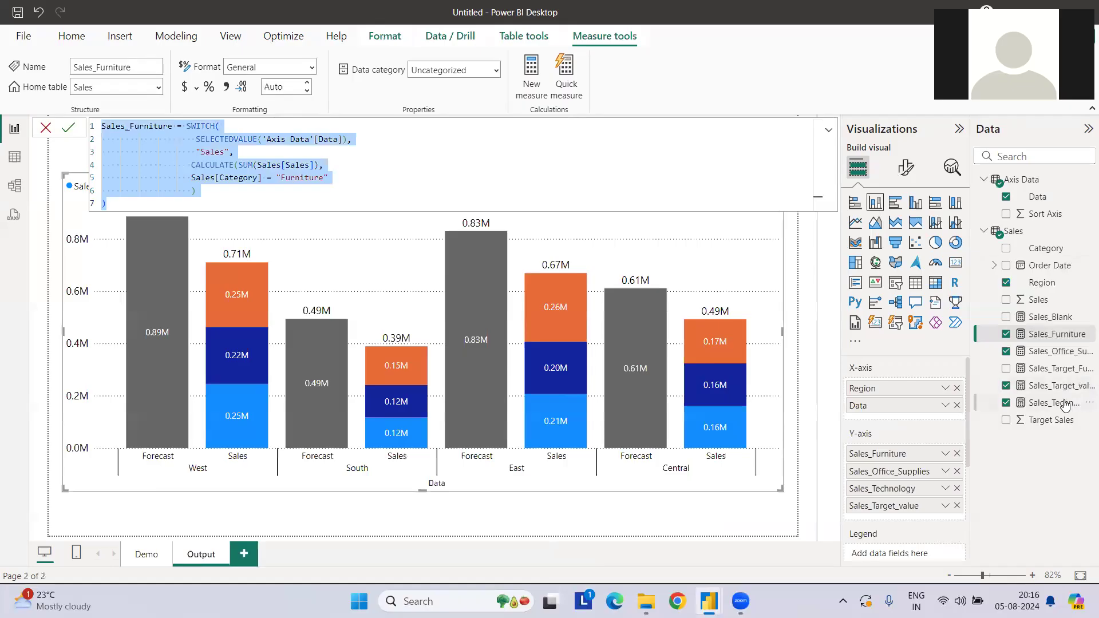
key("ctrl+a")
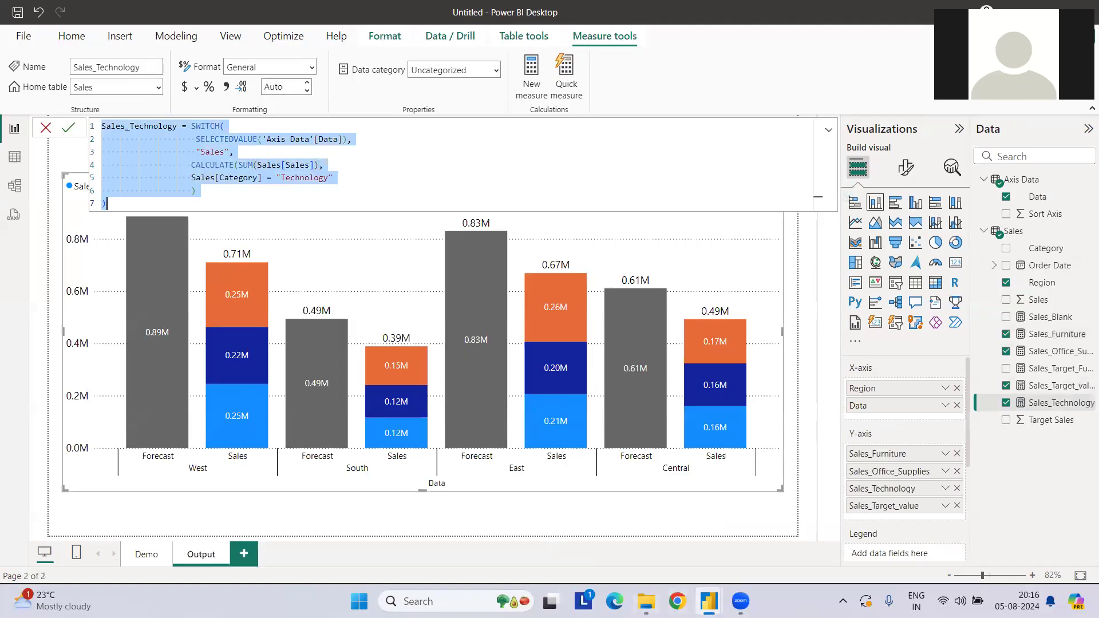
key("ctrl+c")
key("alt+Tab")
key("ctrl+a")
key("ctrl+v")
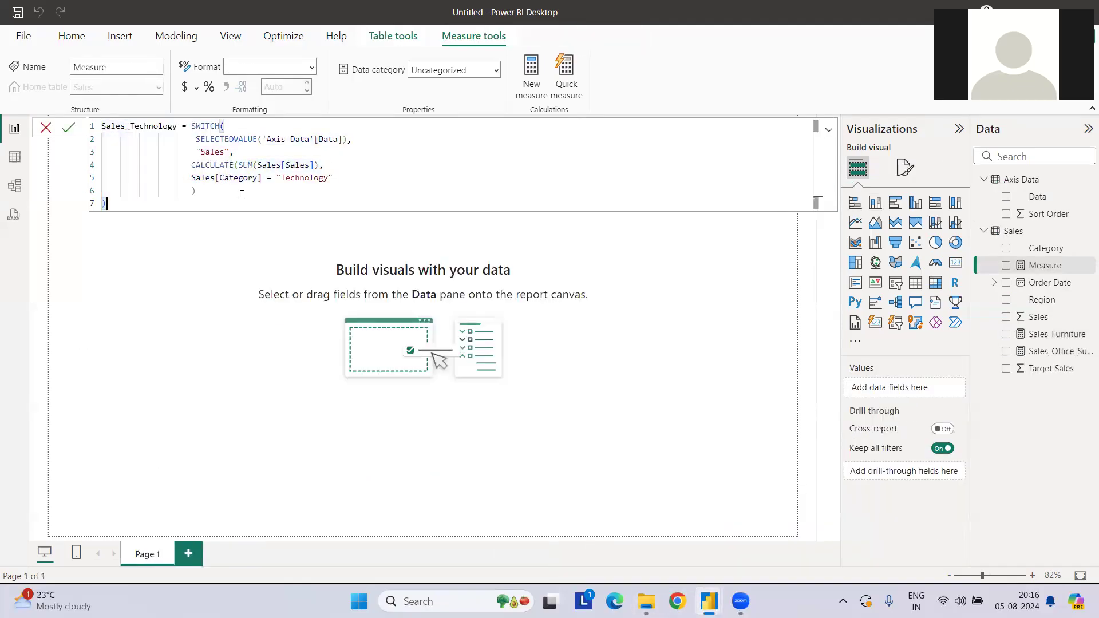
key("Return")
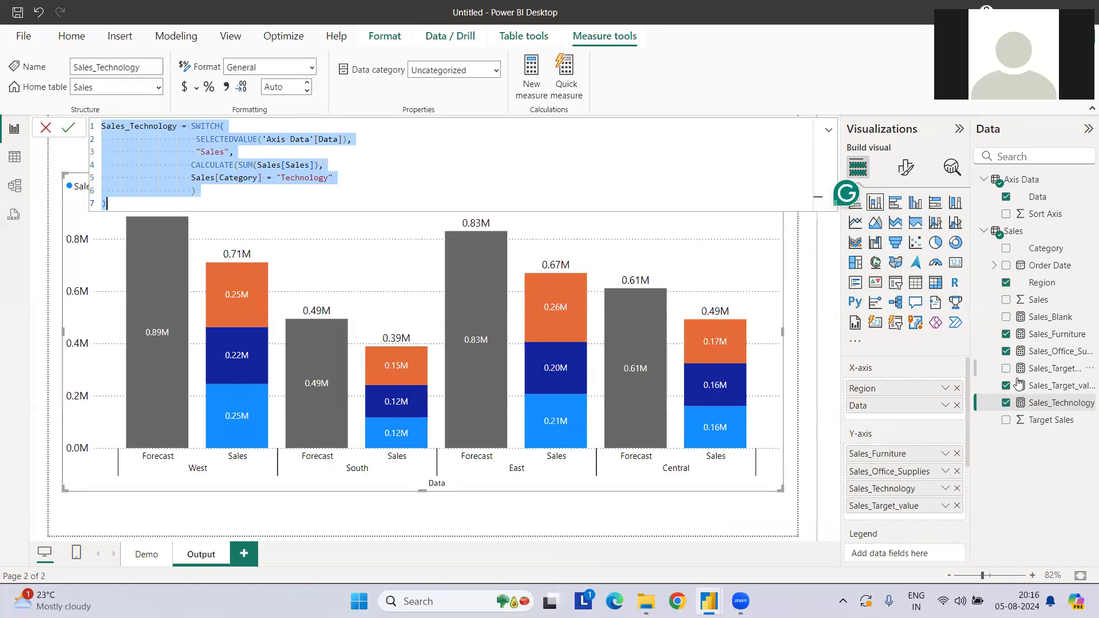
Copy the Sales_Target_value formula, summing Target Sales for Forecast, into a new Sales measure.
left_click(1037, 386)
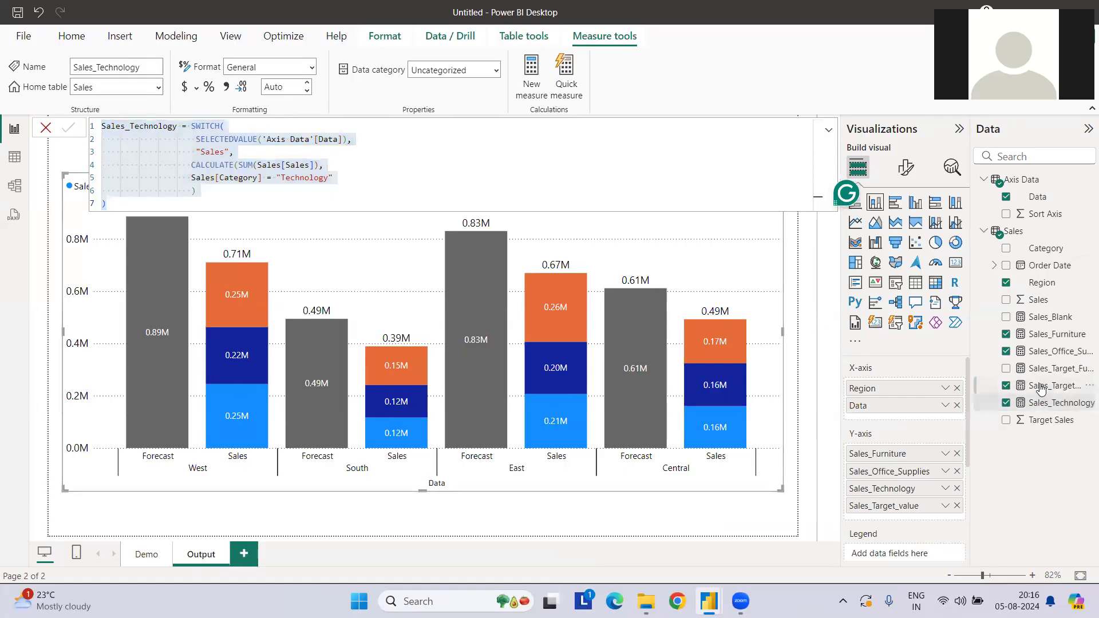
left_click(230, 183)
key("ctrl+a")
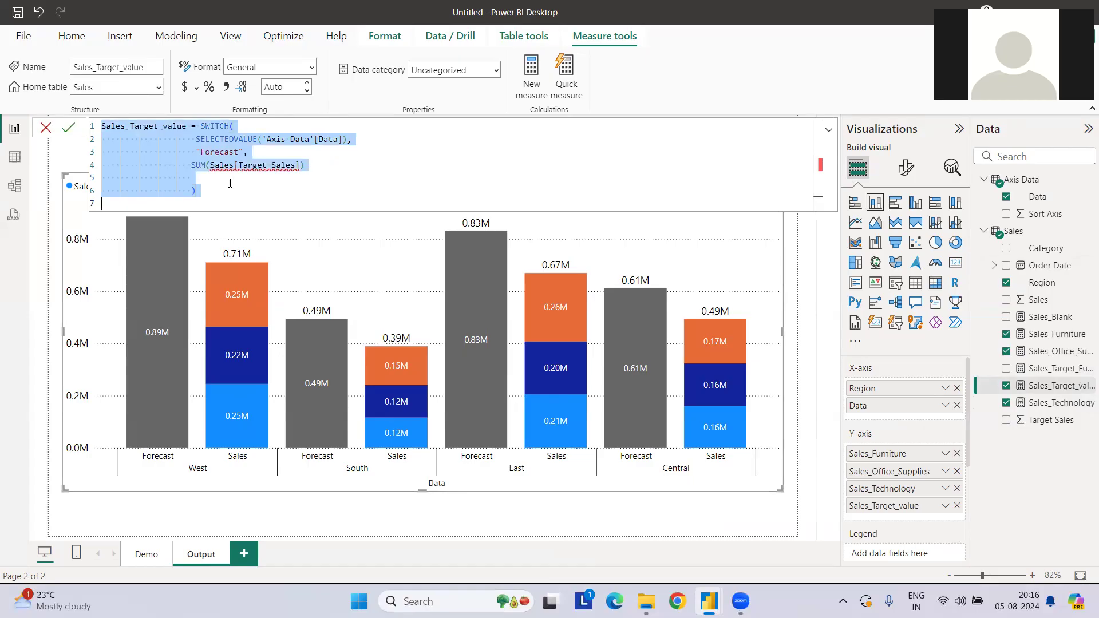
left_click(350, 202)
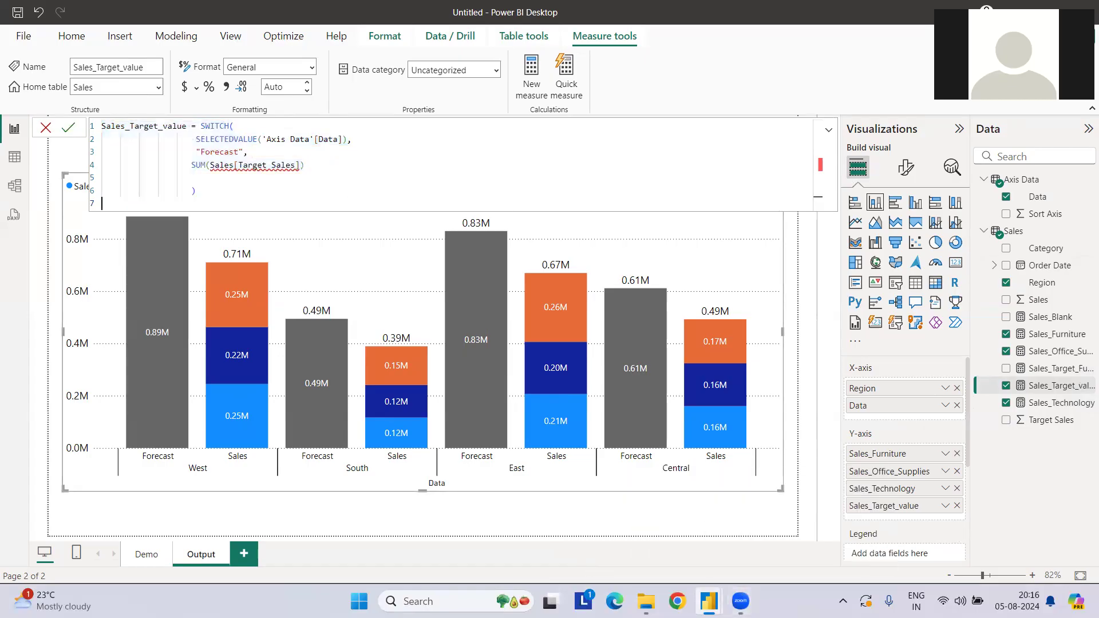
mouse_move(709, 601)
left_click(737, 554)
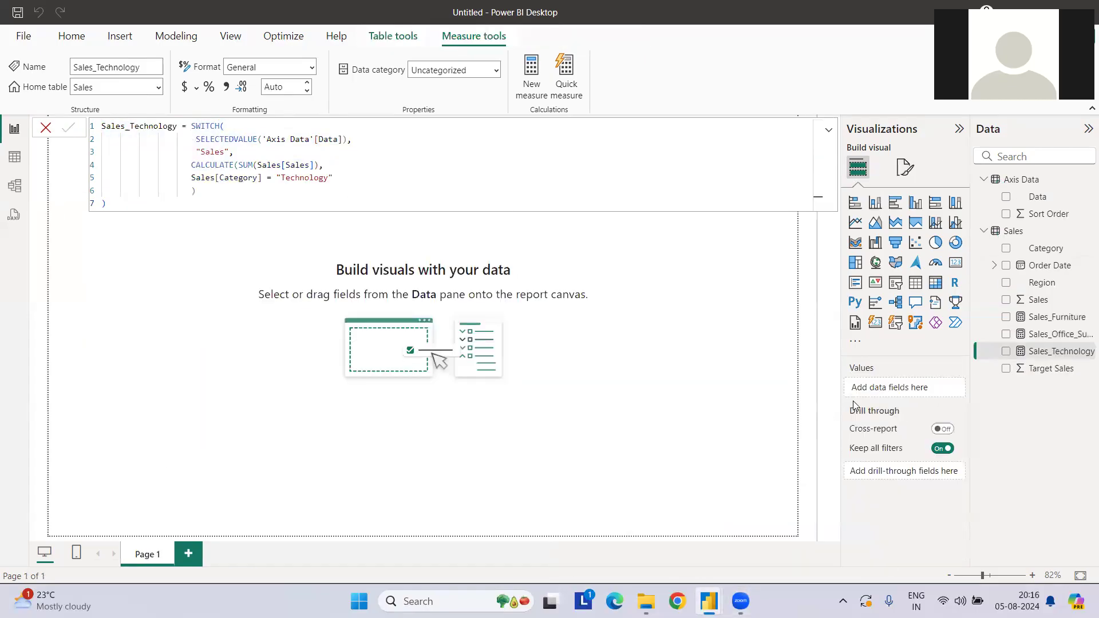
left_click(1026, 236)
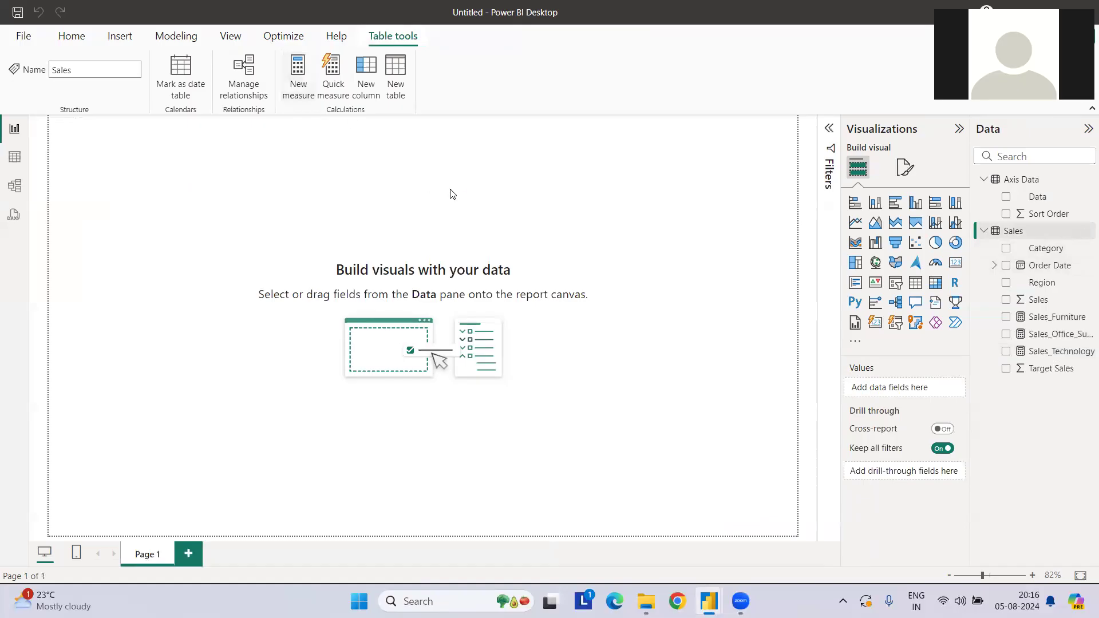
key("ctrl+v")
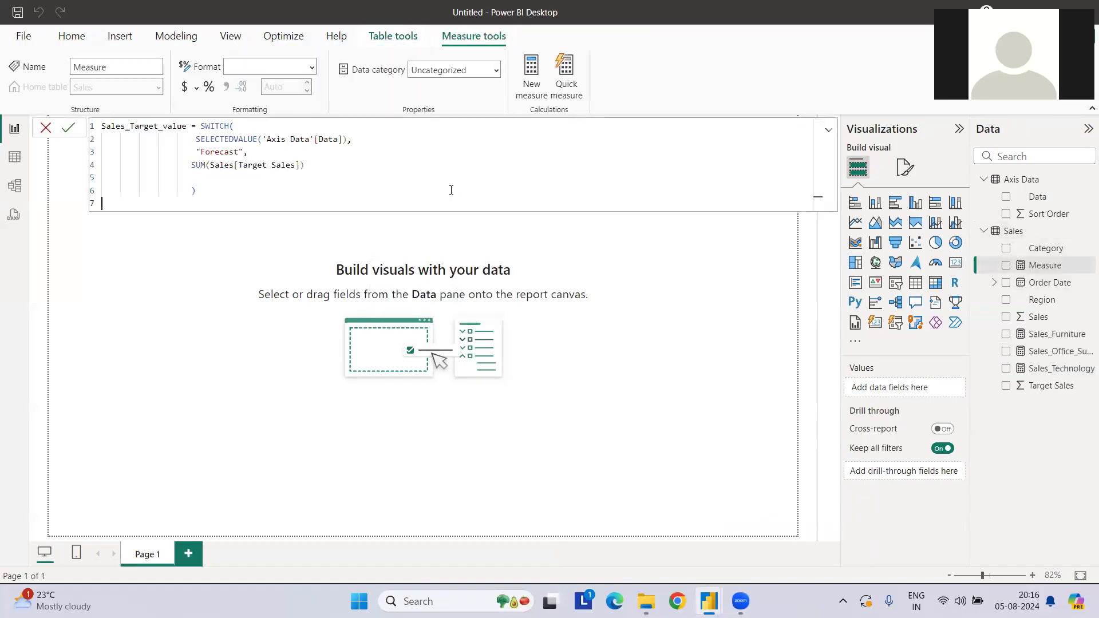
left_click(291, 190)
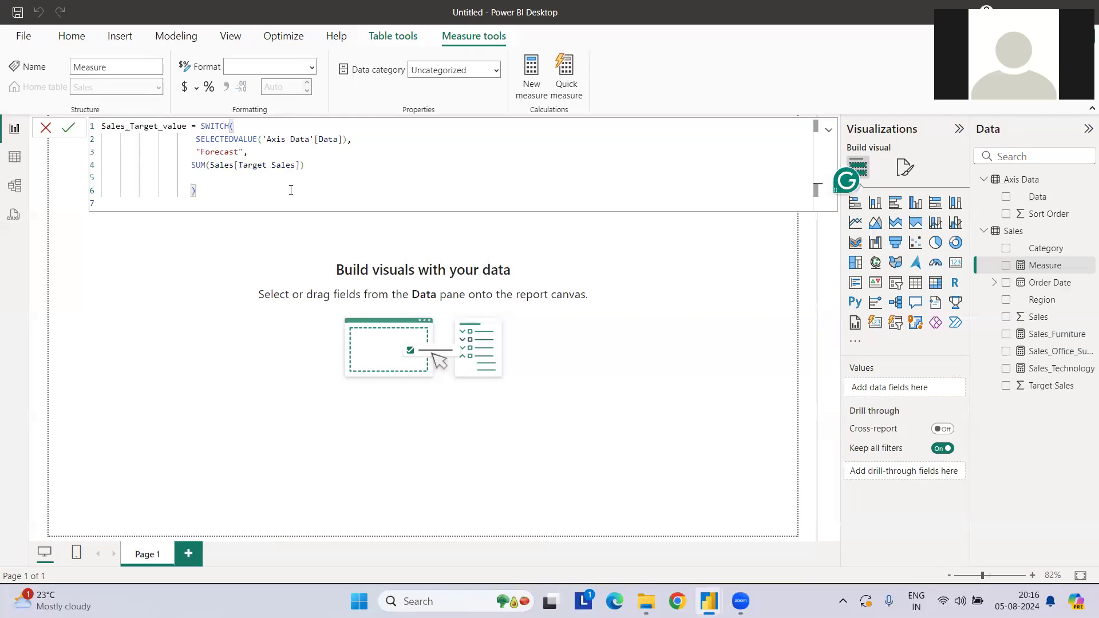
key("Return")
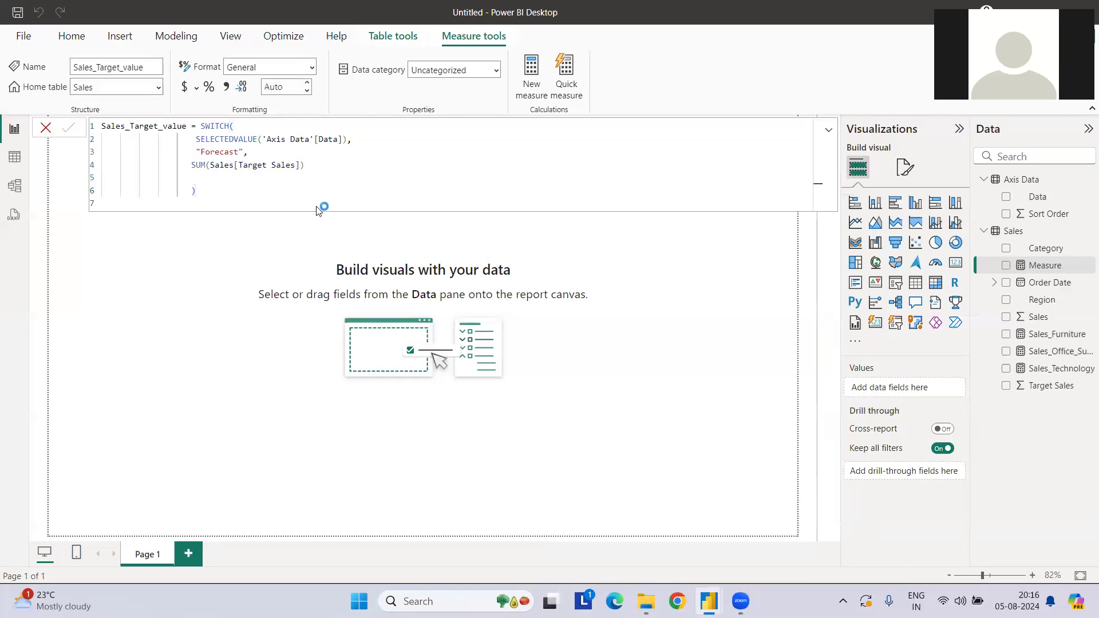
Add a clustered column chart to Page 1 and enlarge it across the page.
left_click(345, 258)
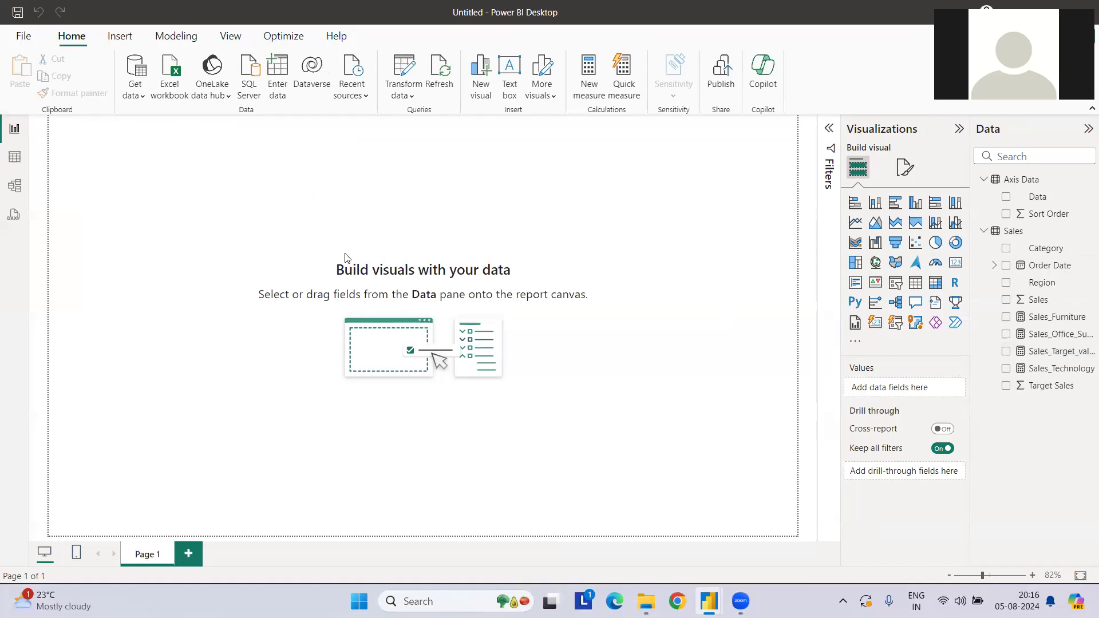
left_click(895, 202)
left_click(874, 203)
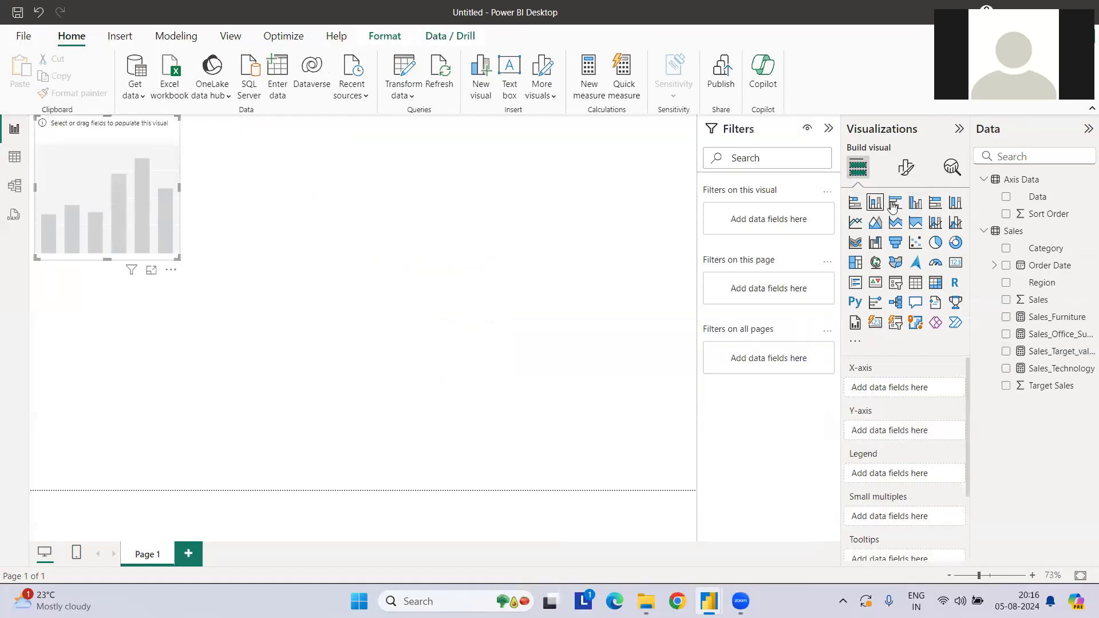
left_click_drag(84, 149, 220, 278)
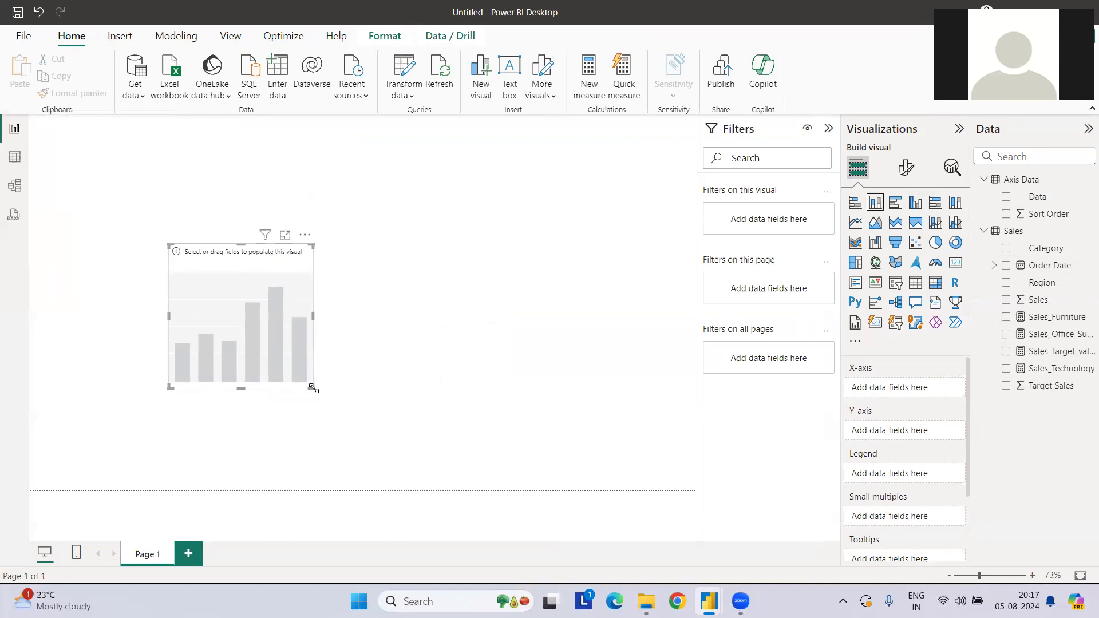
left_click_drag(313, 388, 671, 470)
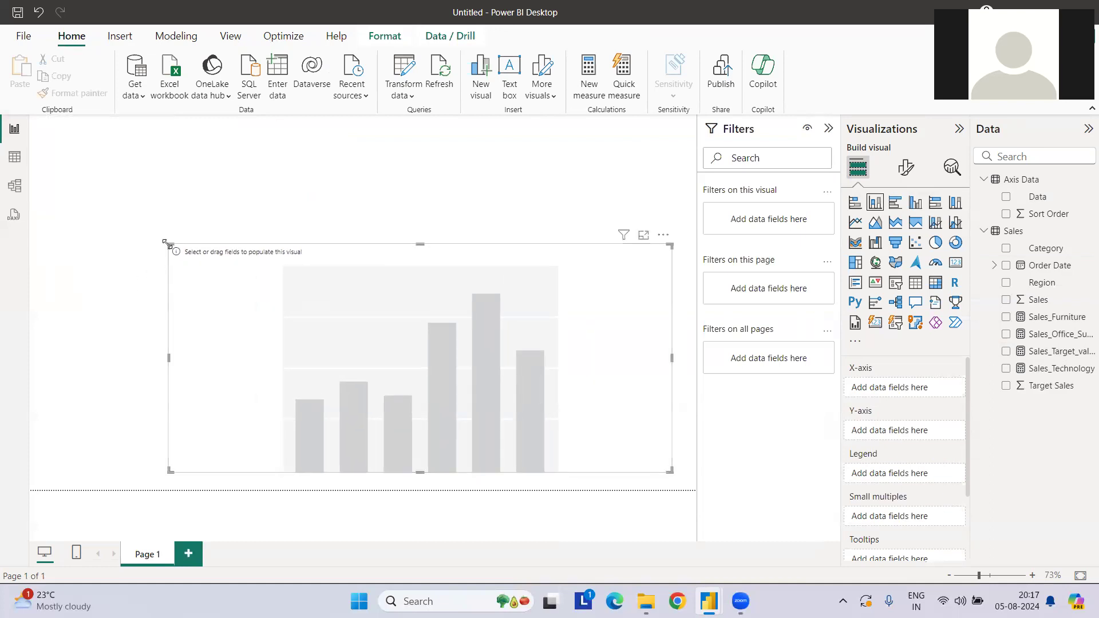
left_click_drag(166, 243, 59, 195)
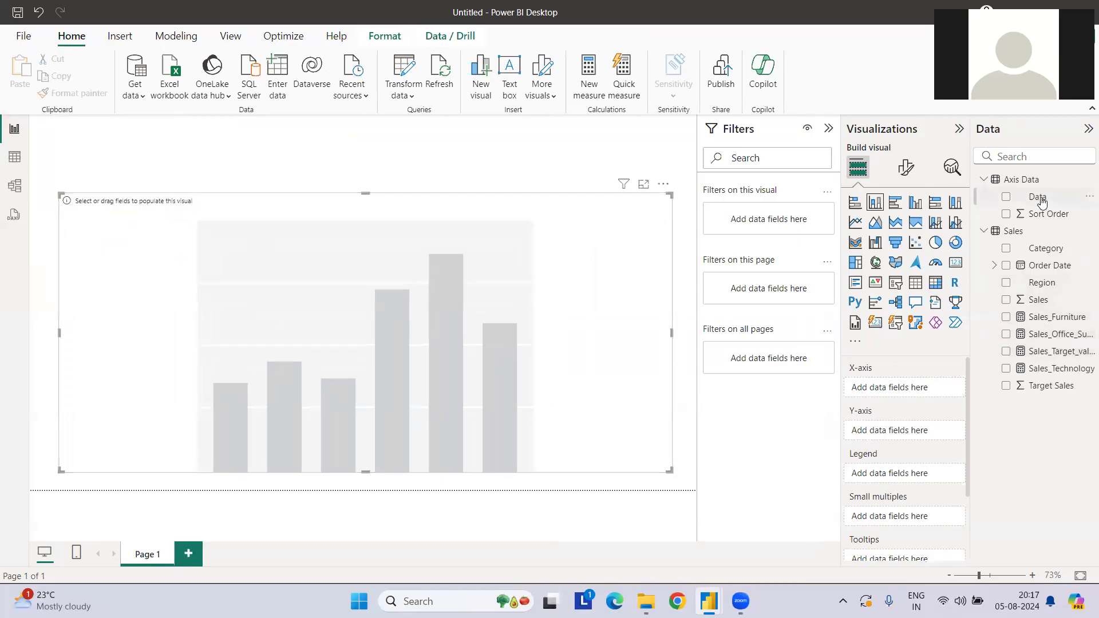
Put the Data and Region fields on the chart's X-axis.
left_click_drag(1042, 200, 928, 388)
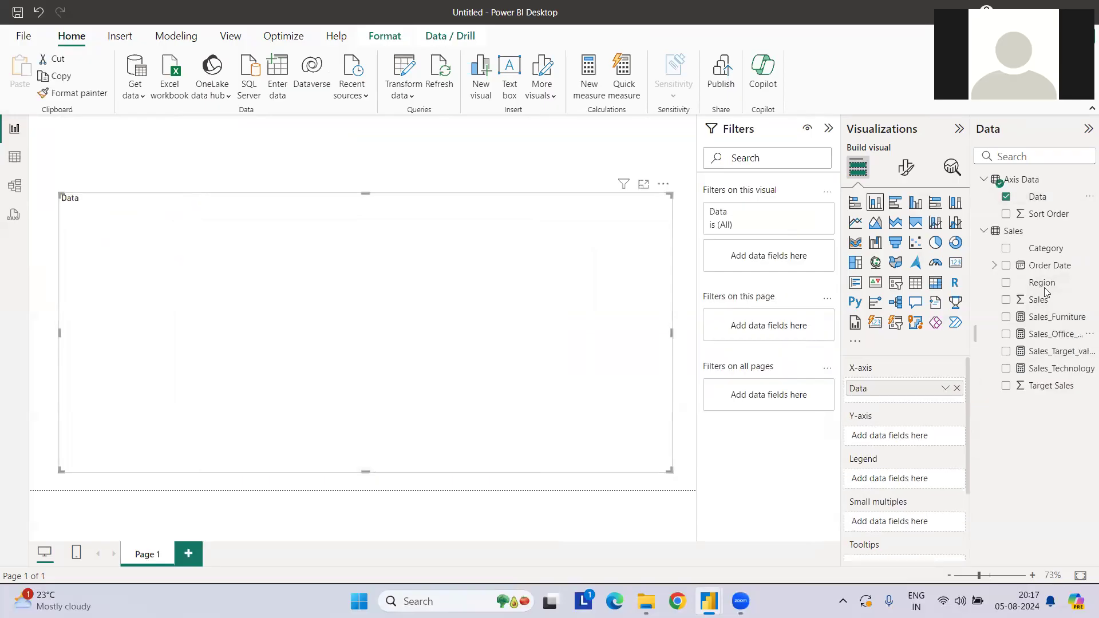
left_click_drag(1044, 289, 919, 401)
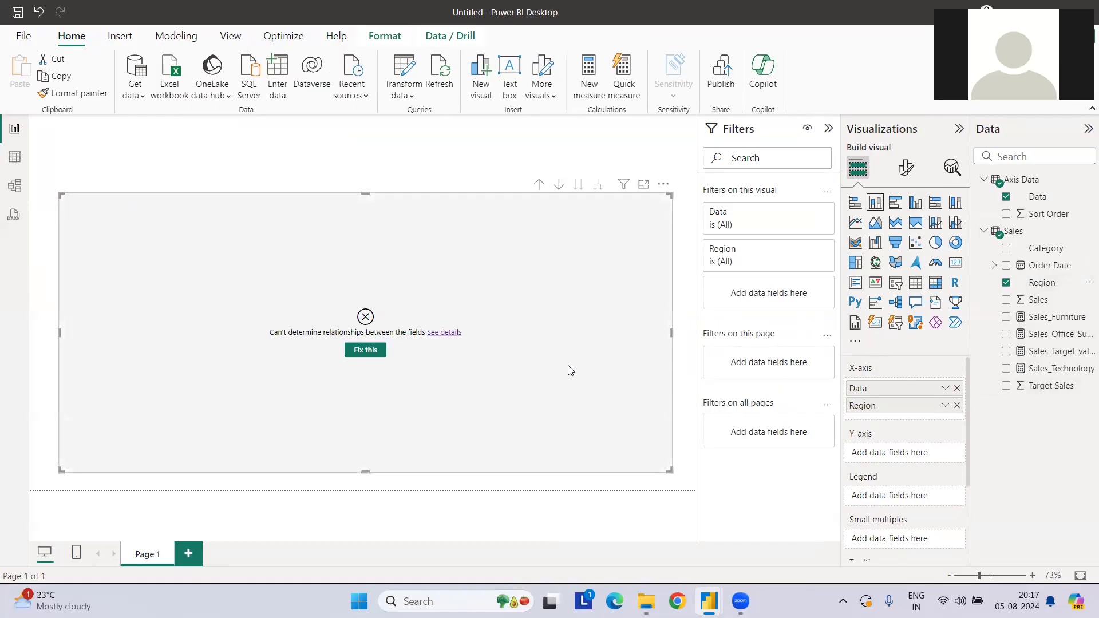
scroll(900, 447, "down", 2)
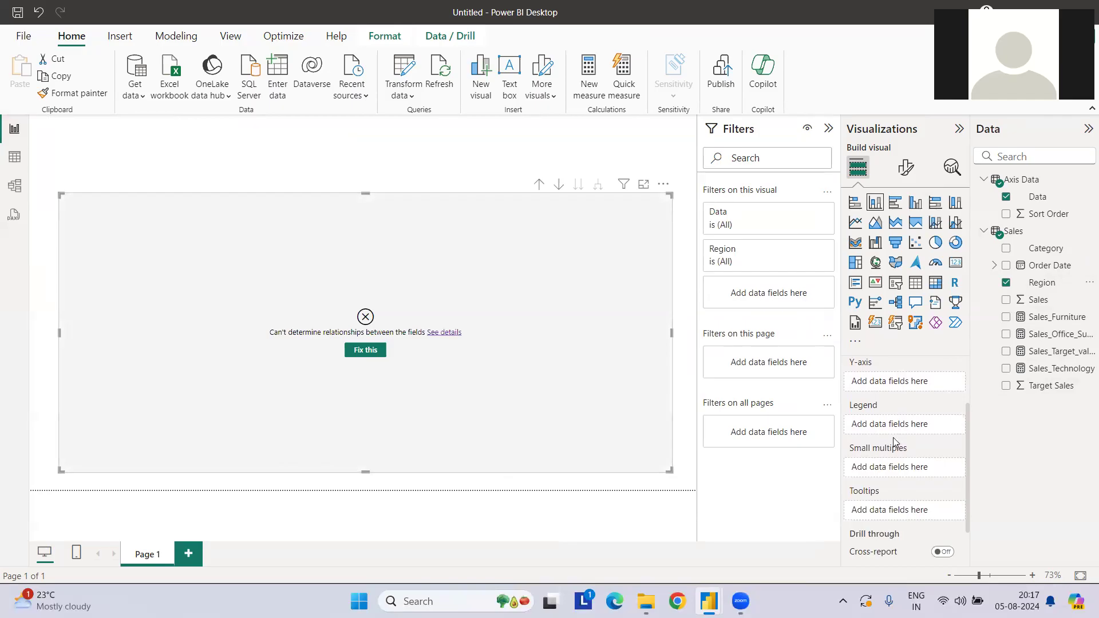
Add Sales_Furniture, Sales_Office_Supplies, Sales_Target_value and Sales_Technology as the chart's values.
left_click(1006, 316)
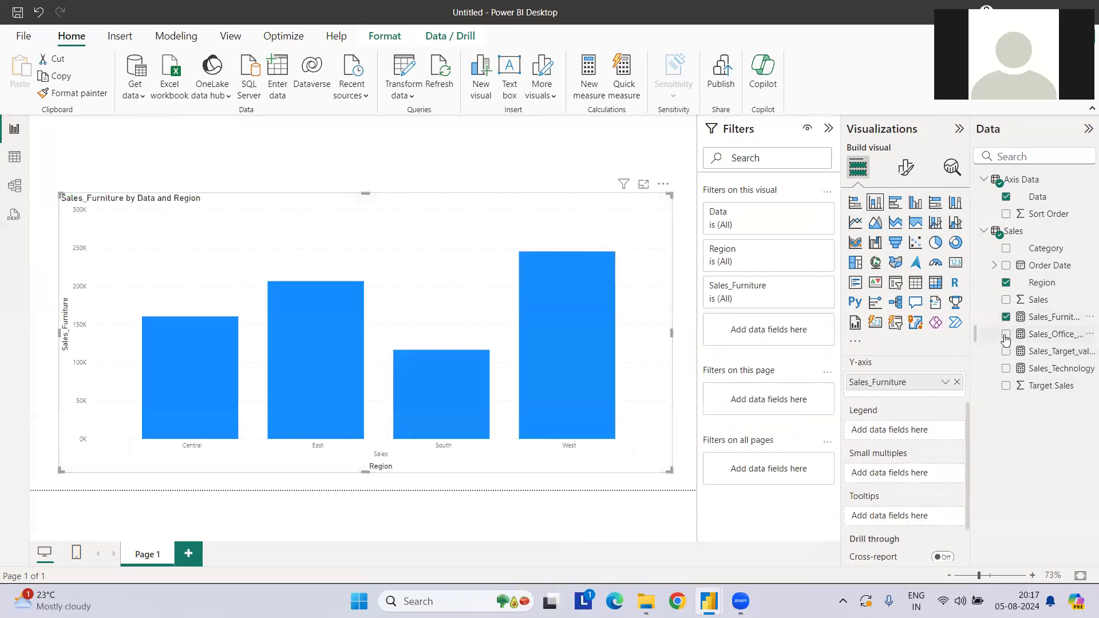
left_click(1006, 335)
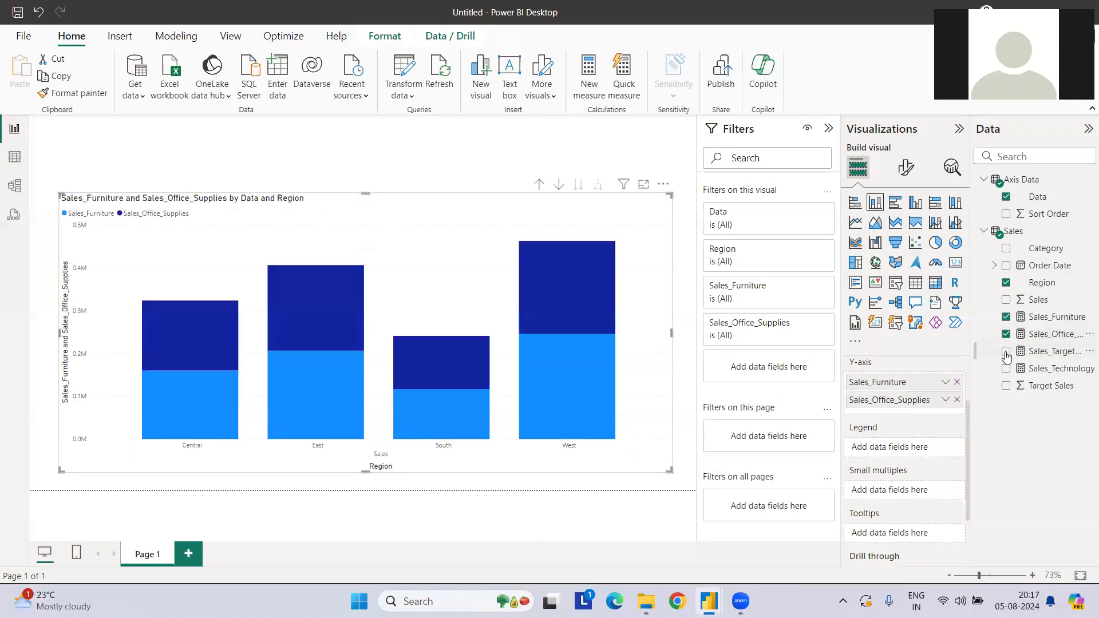
left_click(1006, 352)
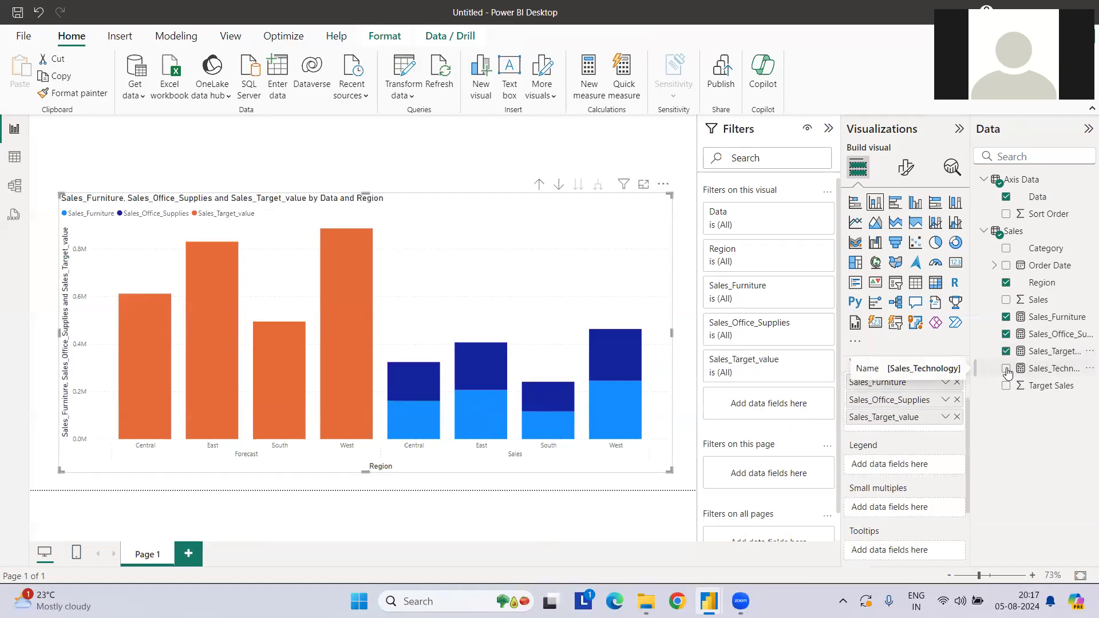
left_click(1007, 369)
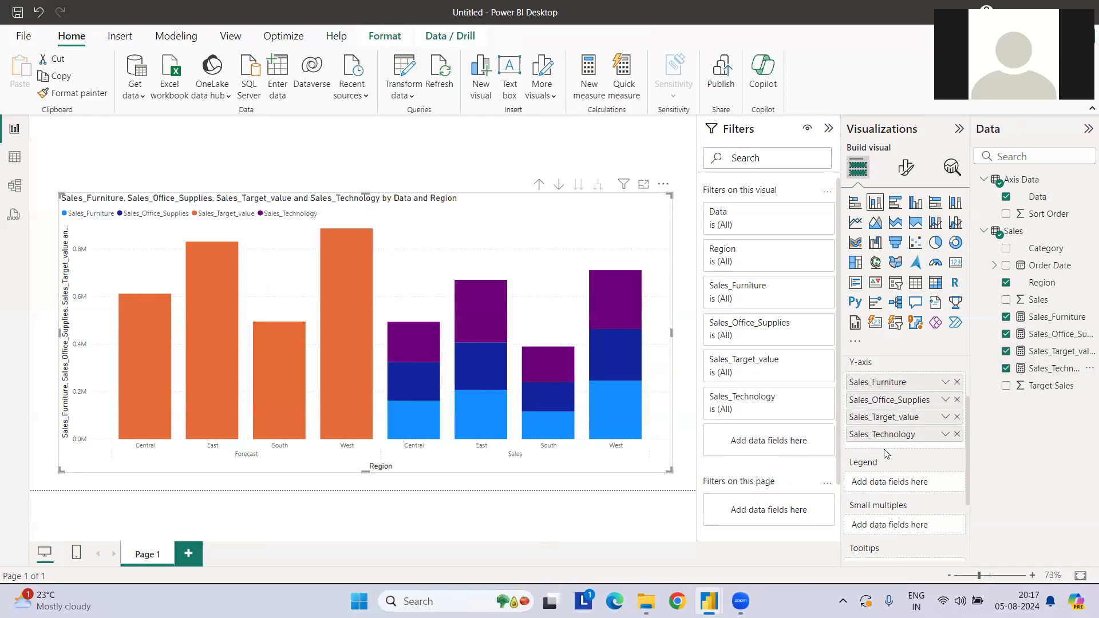
Reorder the X-axis to Region then Data and expand all down one level.
scroll(874, 452, "up", 2)
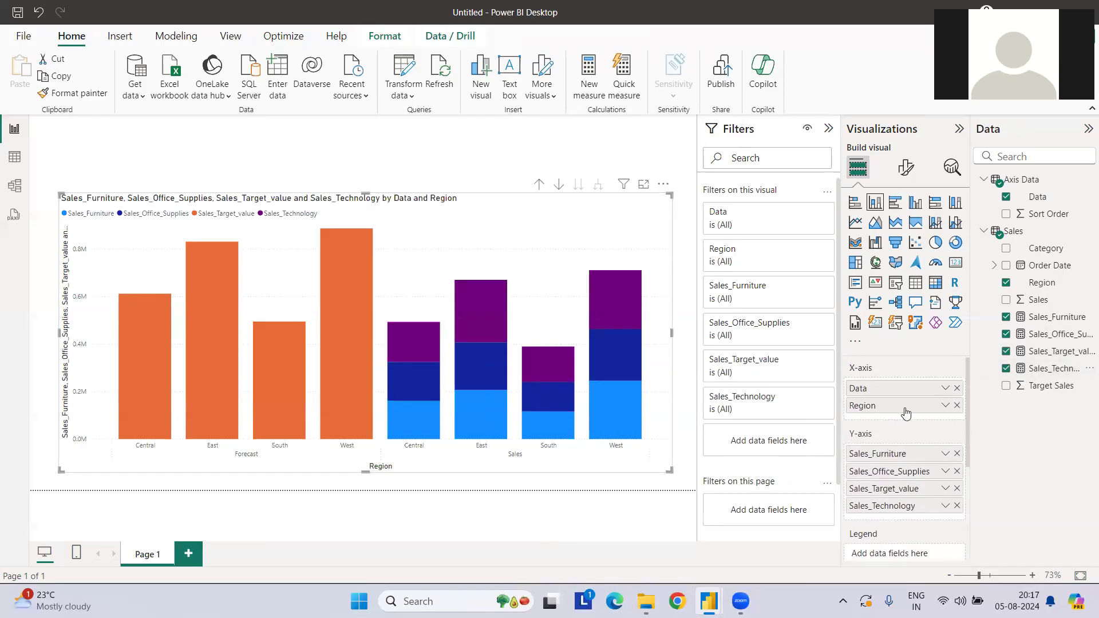
left_click_drag(904, 409, 904, 389)
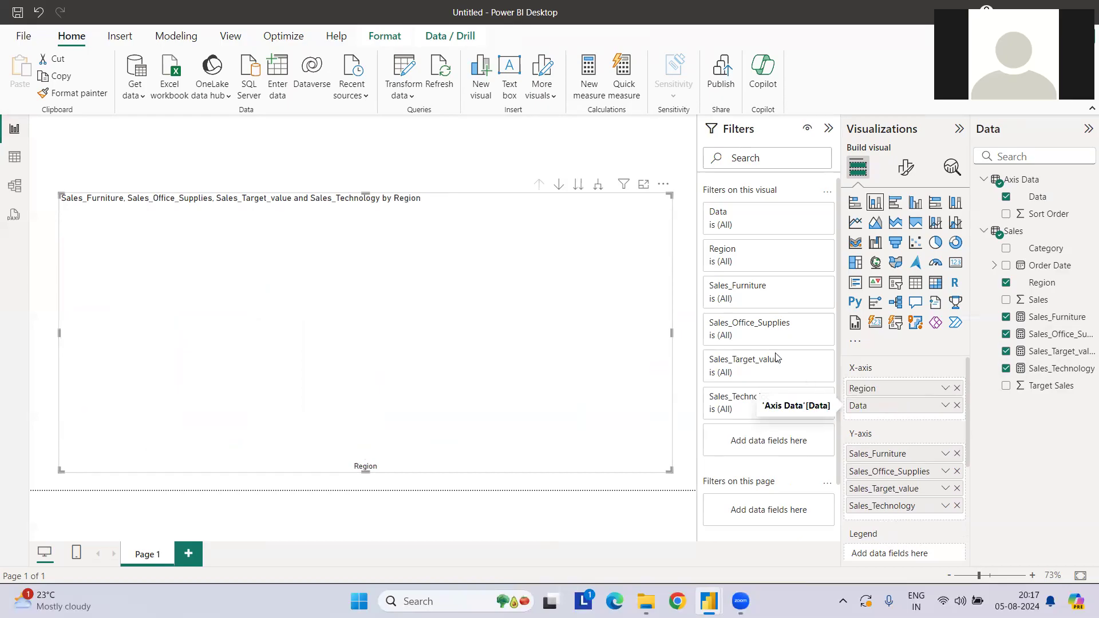
left_click(598, 184)
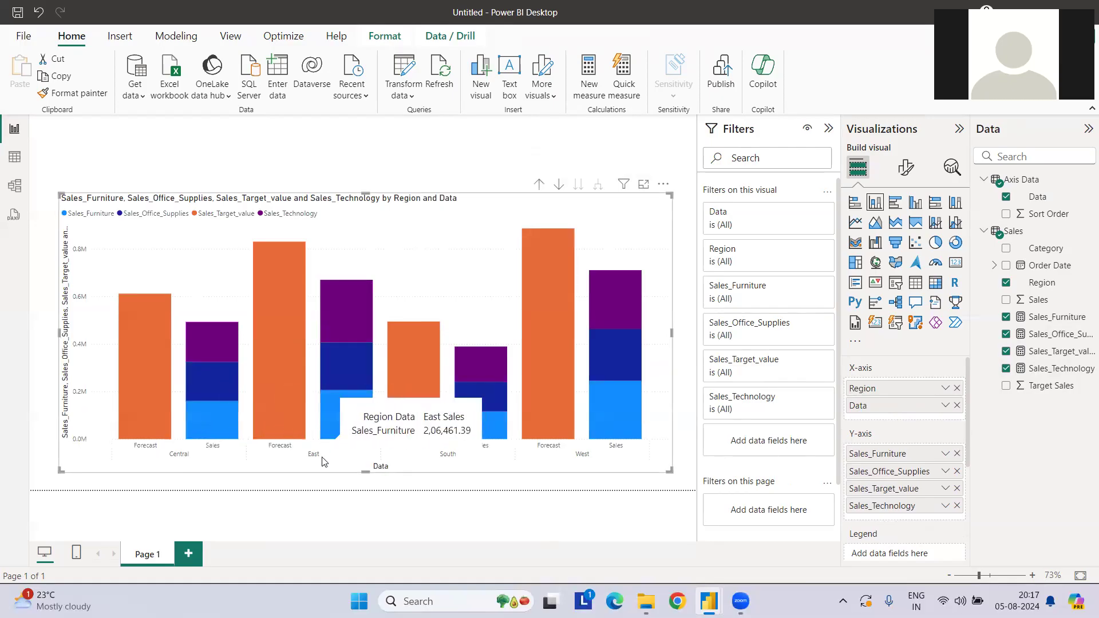
Turn on data labels and total labels for the column chart.
left_click(899, 175)
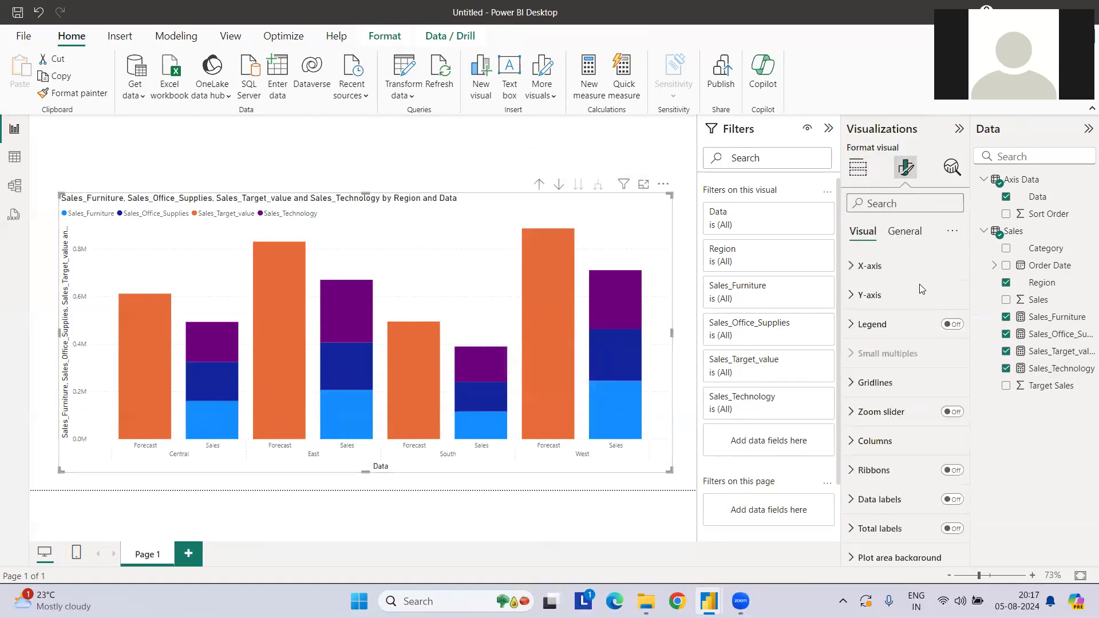
left_click(950, 499)
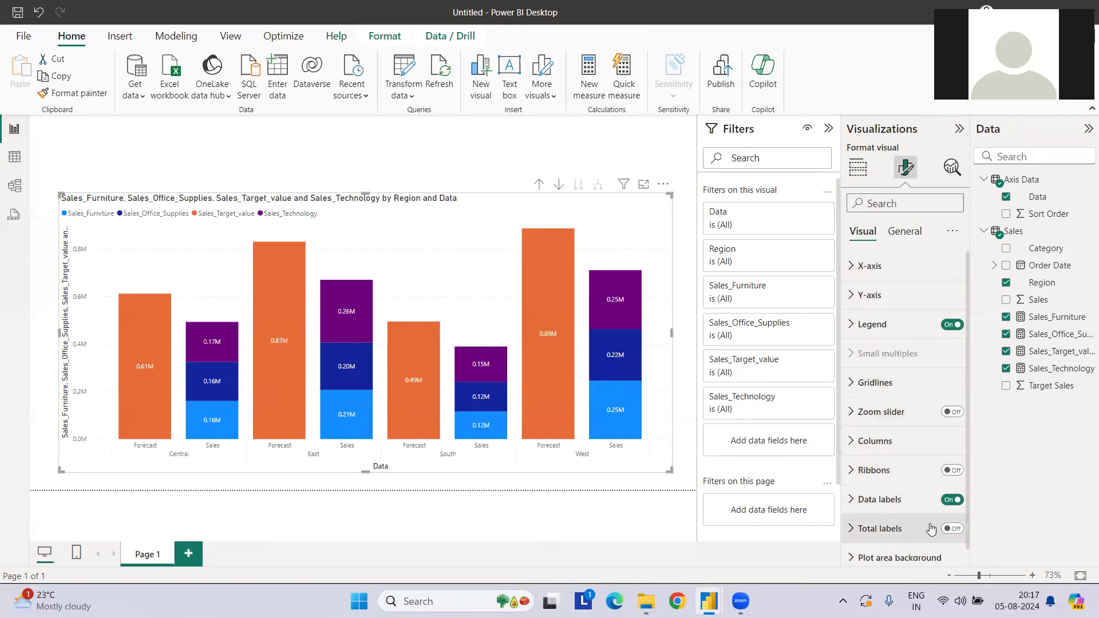
left_click(951, 528)
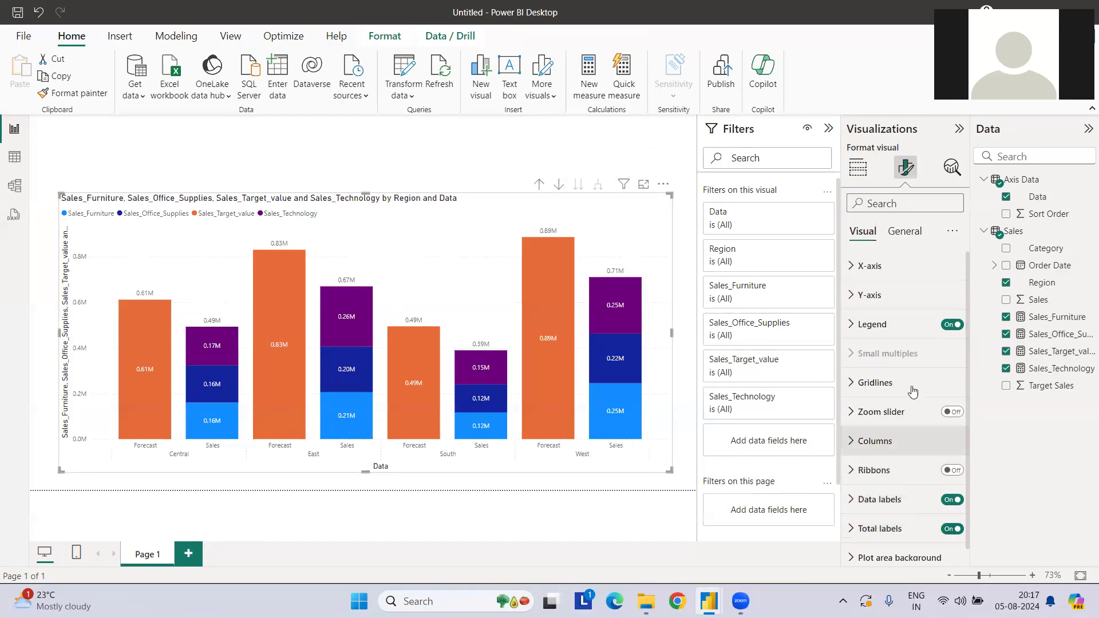
Turn off the Y-axis title.
left_click(856, 305)
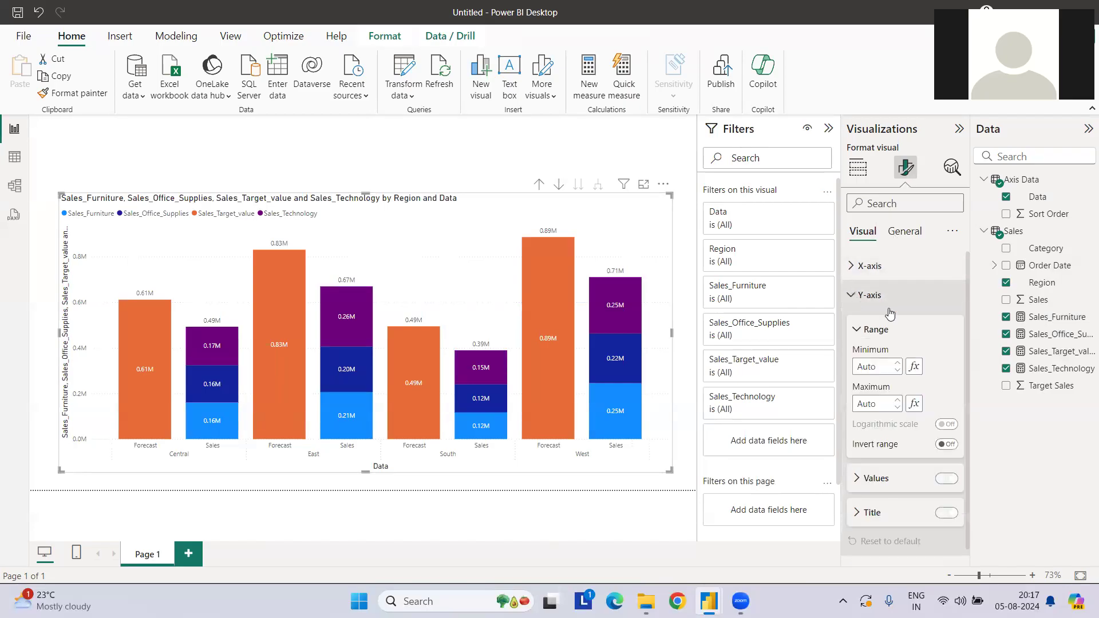
left_click(947, 514)
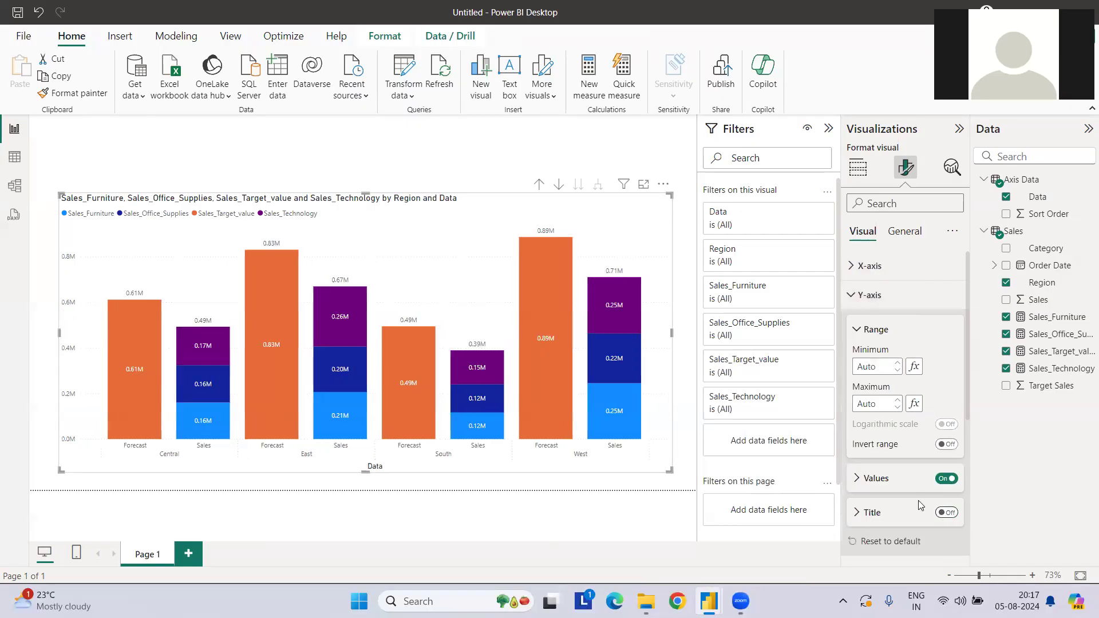
left_click(855, 295)
scroll(888, 404, "down", 1)
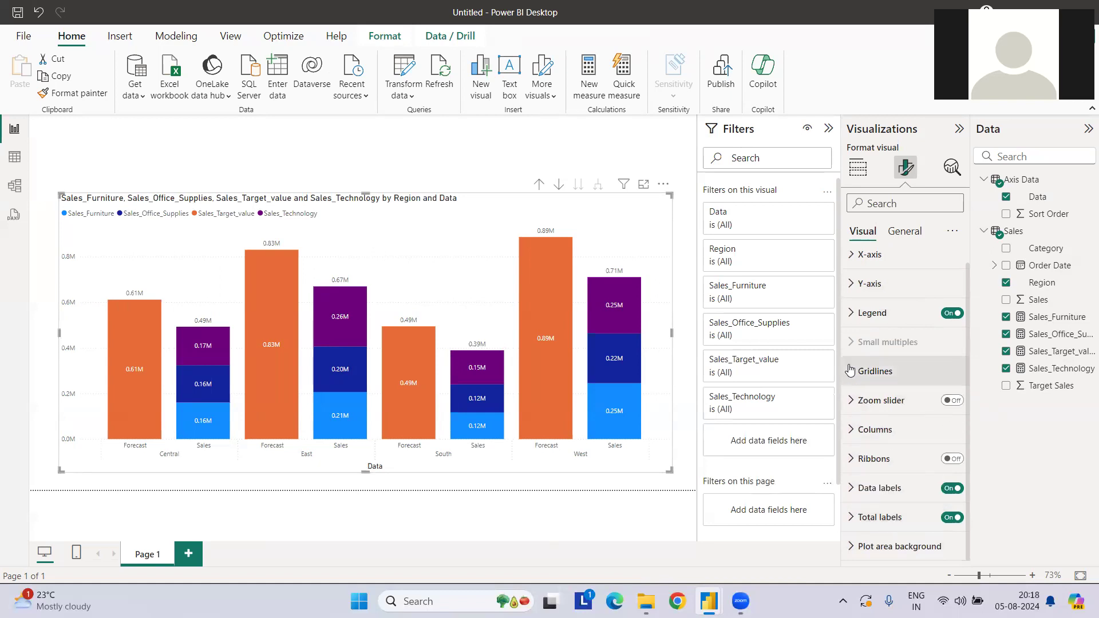
Make the horizontal gridlines black and dashed.
left_click(876, 371)
left_click(880, 443)
left_click(890, 380)
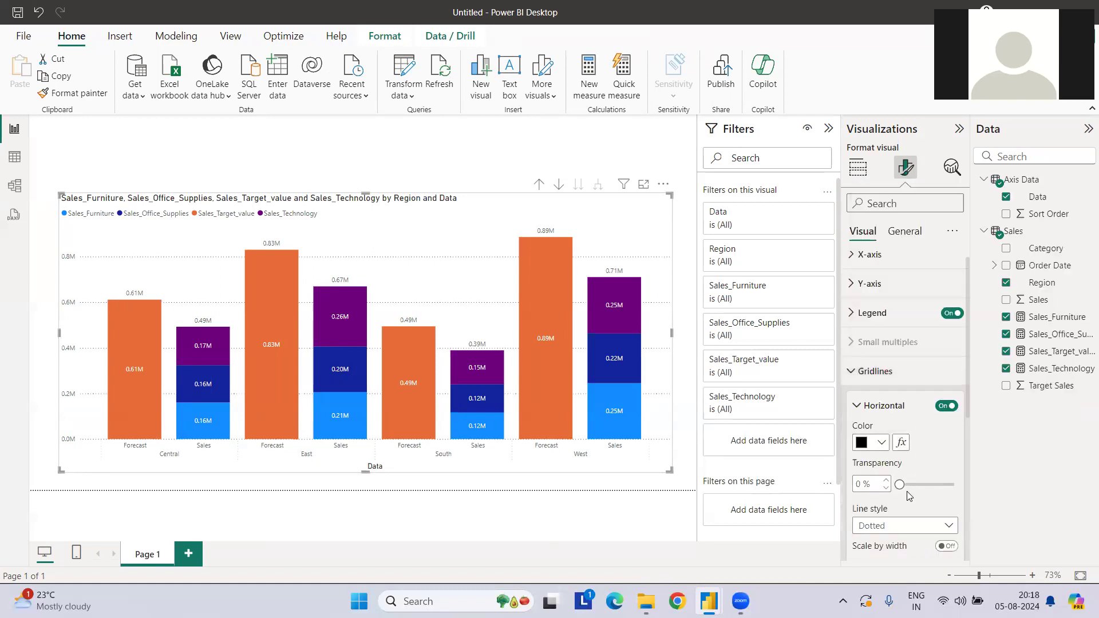
left_click(903, 524)
left_click(881, 480)
left_click(883, 405)
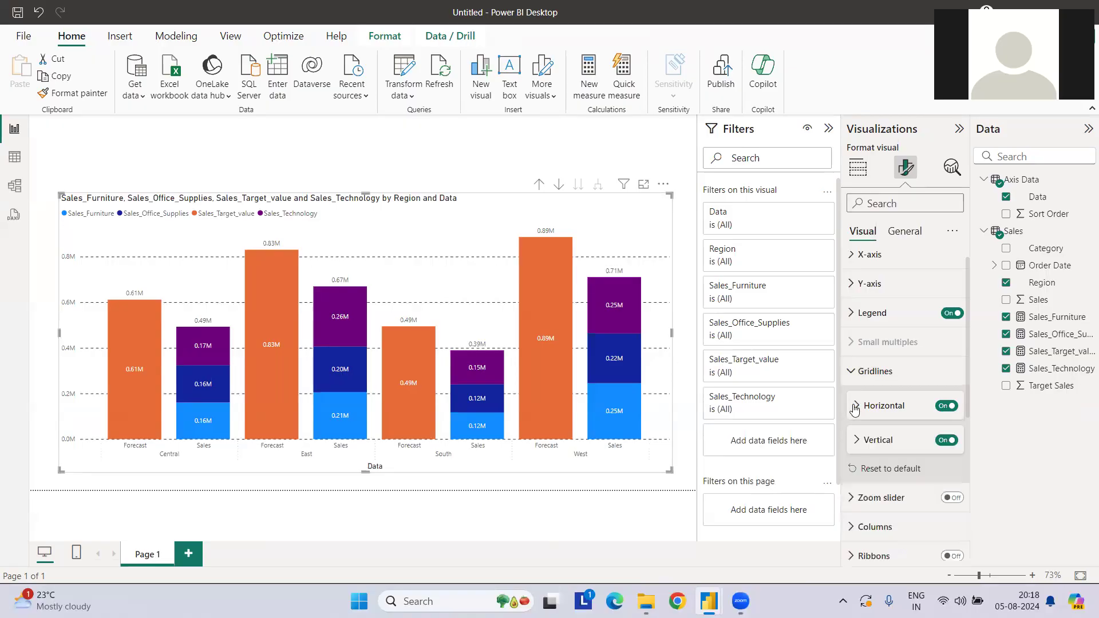
Make the vertical gridlines black and solid, then switch to the other report window.
left_click(879, 440)
left_click(880, 477)
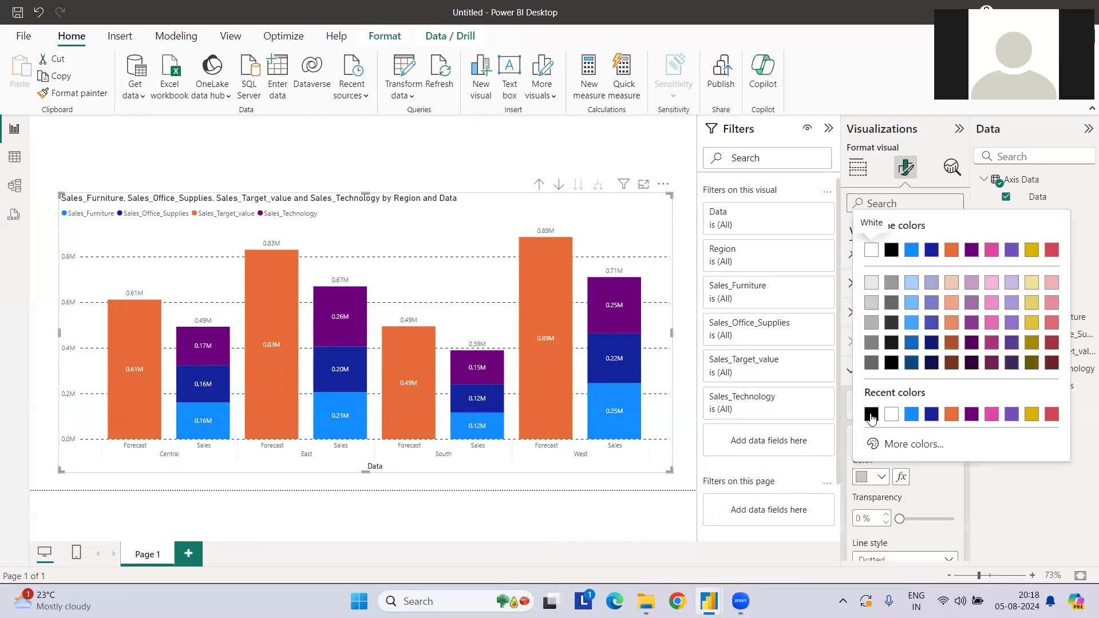
left_click(866, 417)
scroll(916, 491, "down", 3)
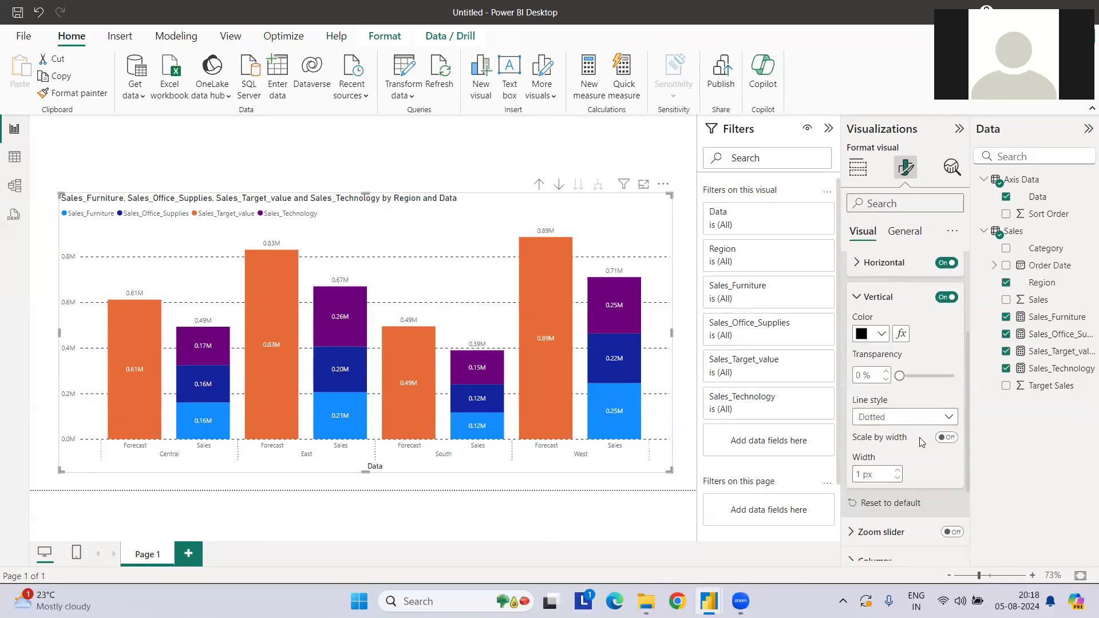
left_click(916, 418)
left_click(888, 449)
left_click(882, 421)
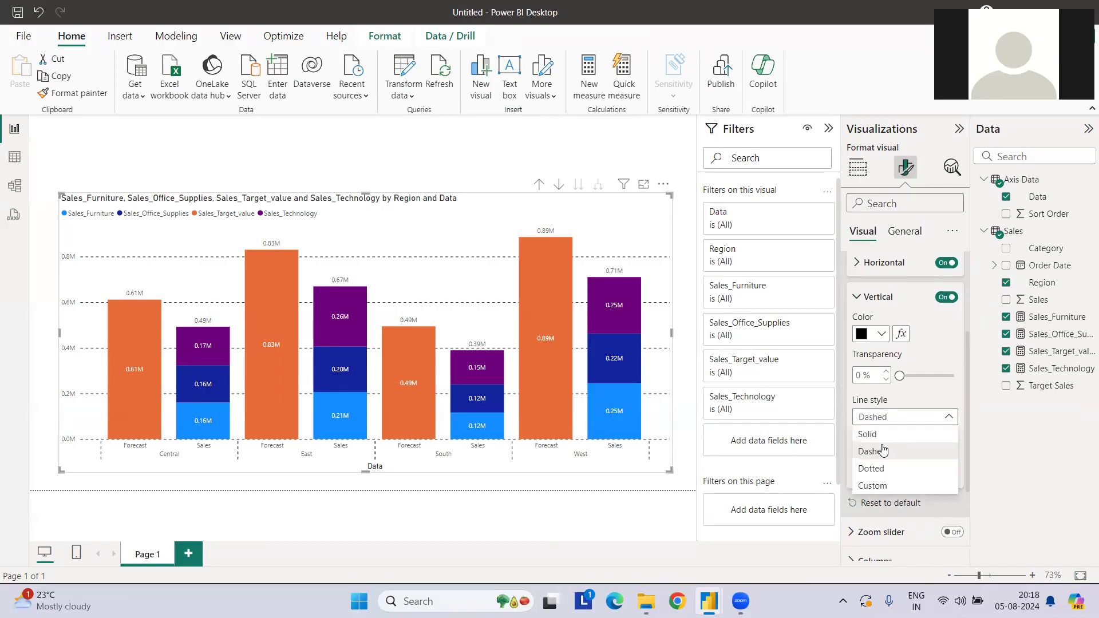
left_click(877, 435)
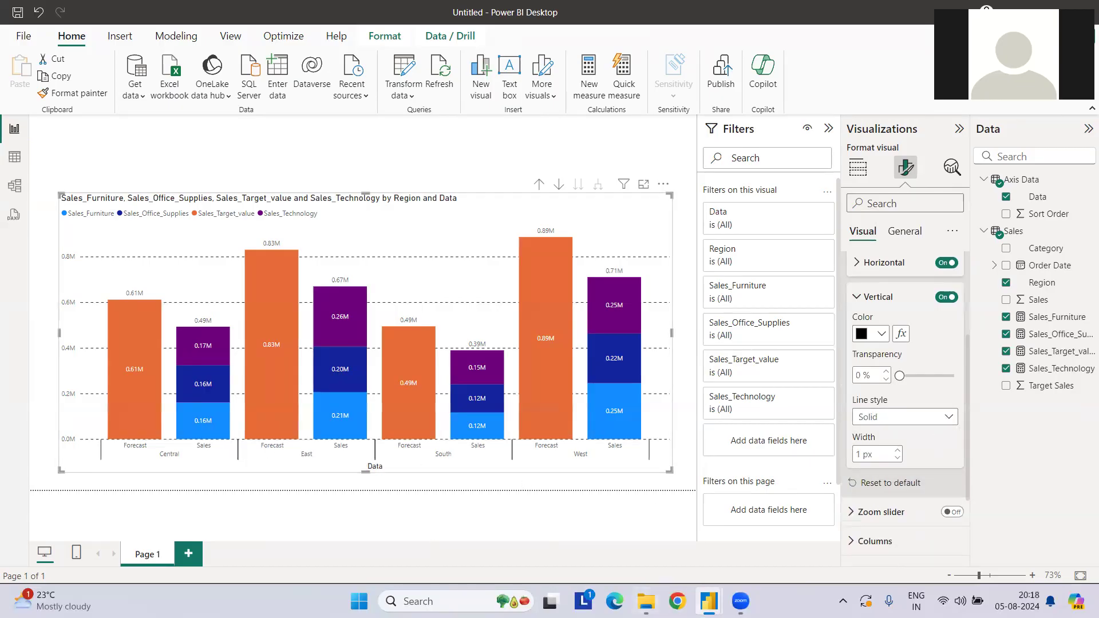
mouse_move(708, 601)
left_click(637, 541)
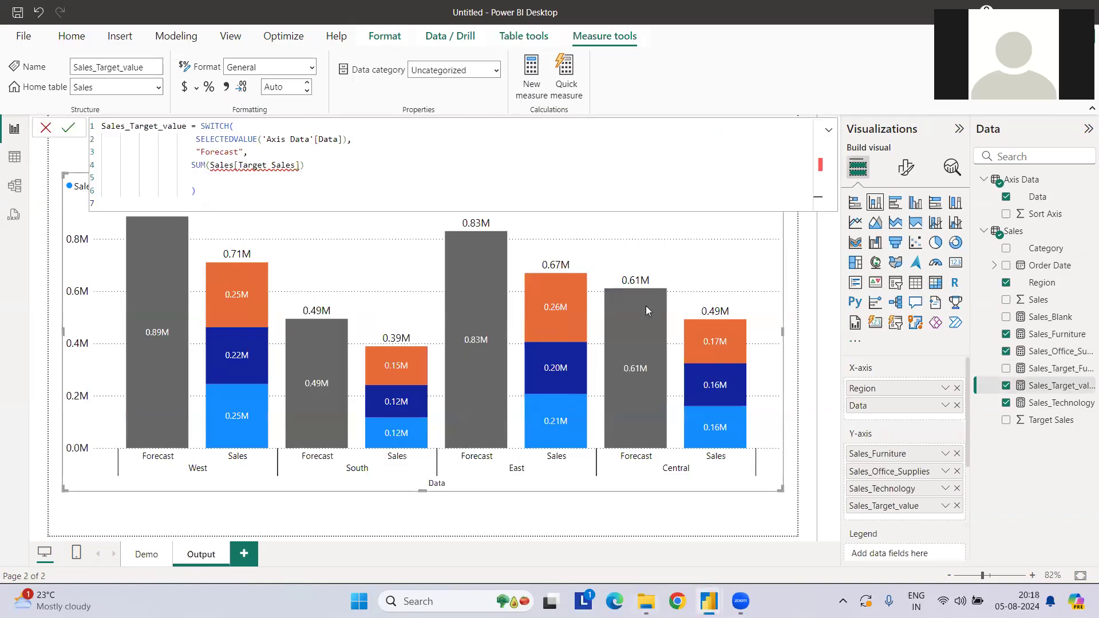
left_click(828, 130)
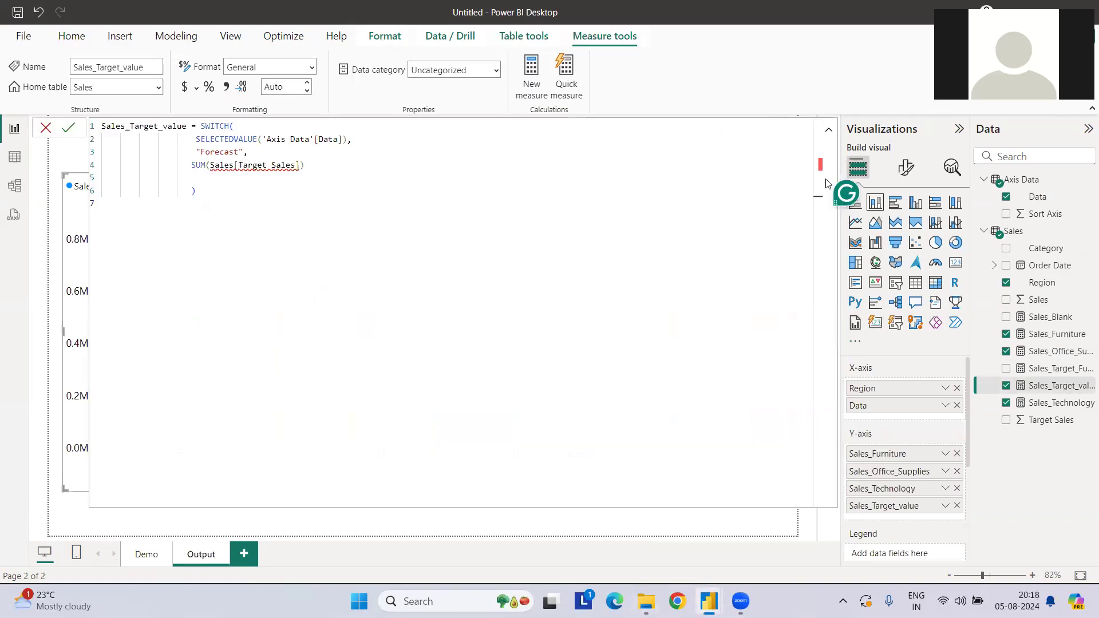
left_click(826, 132)
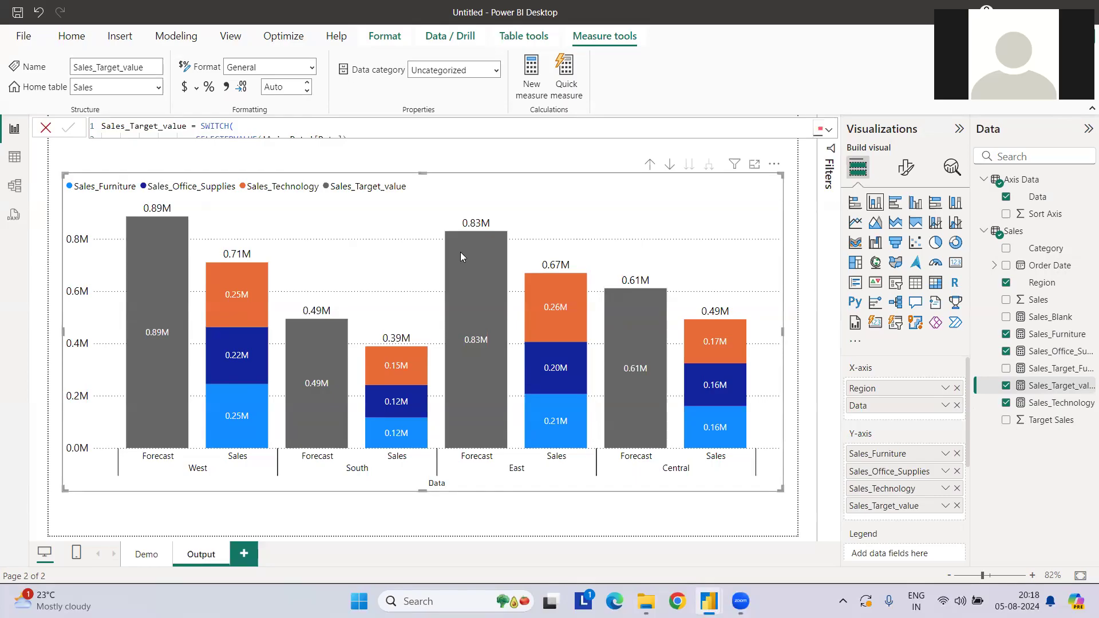
left_click(491, 166)
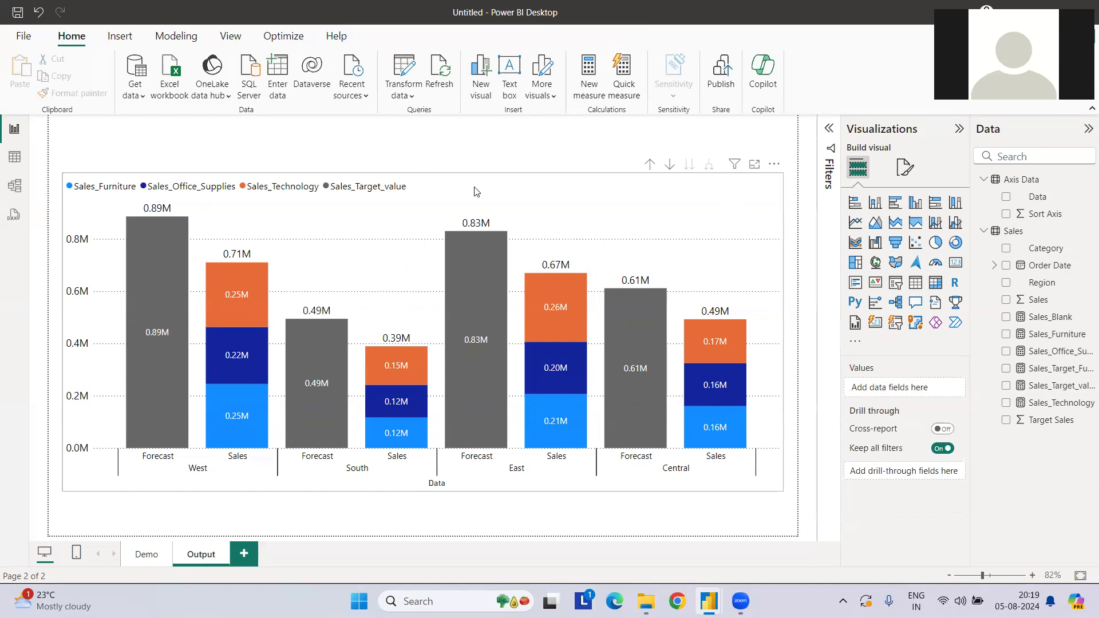
left_click(536, 200)
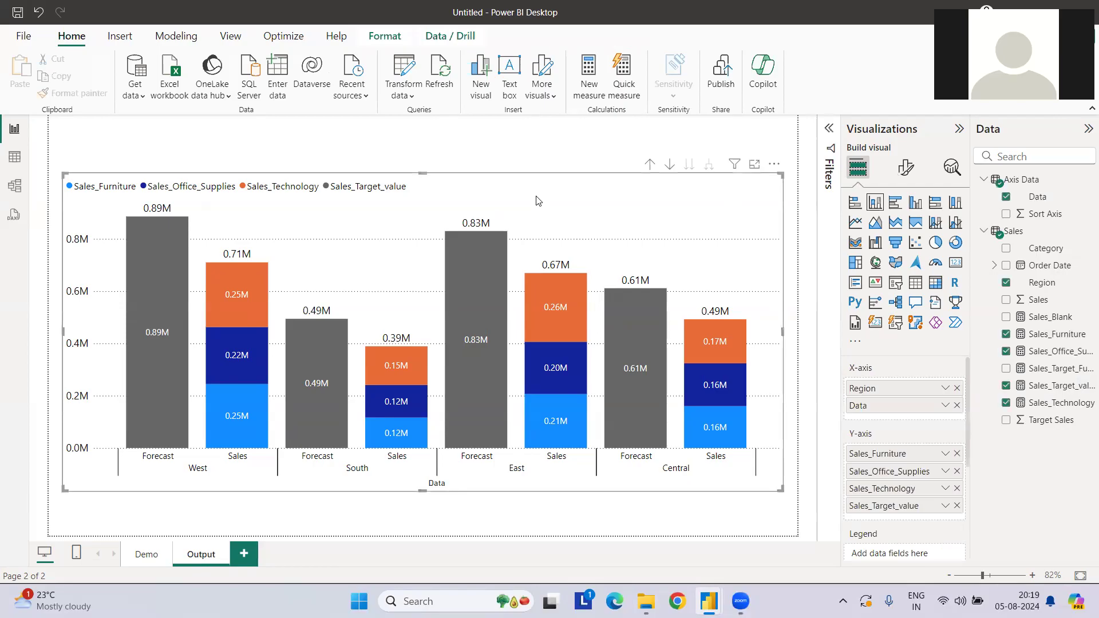